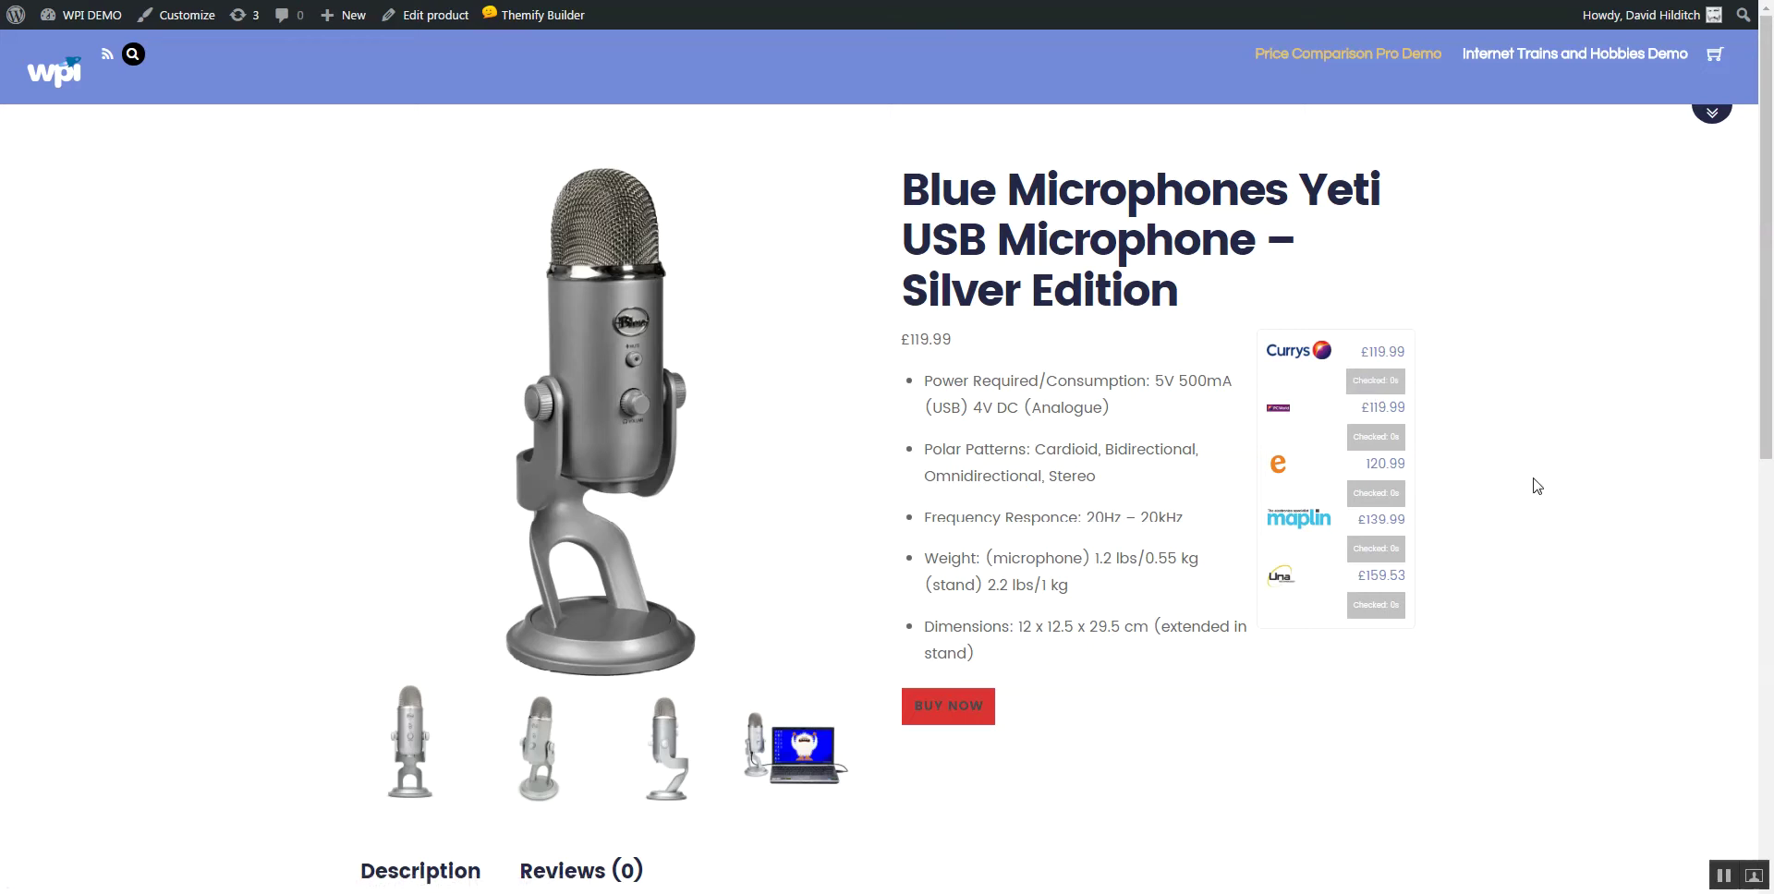
Reload the Blue Yeti product page and examine its main price and the retailers' price comparison box.
key("F5")
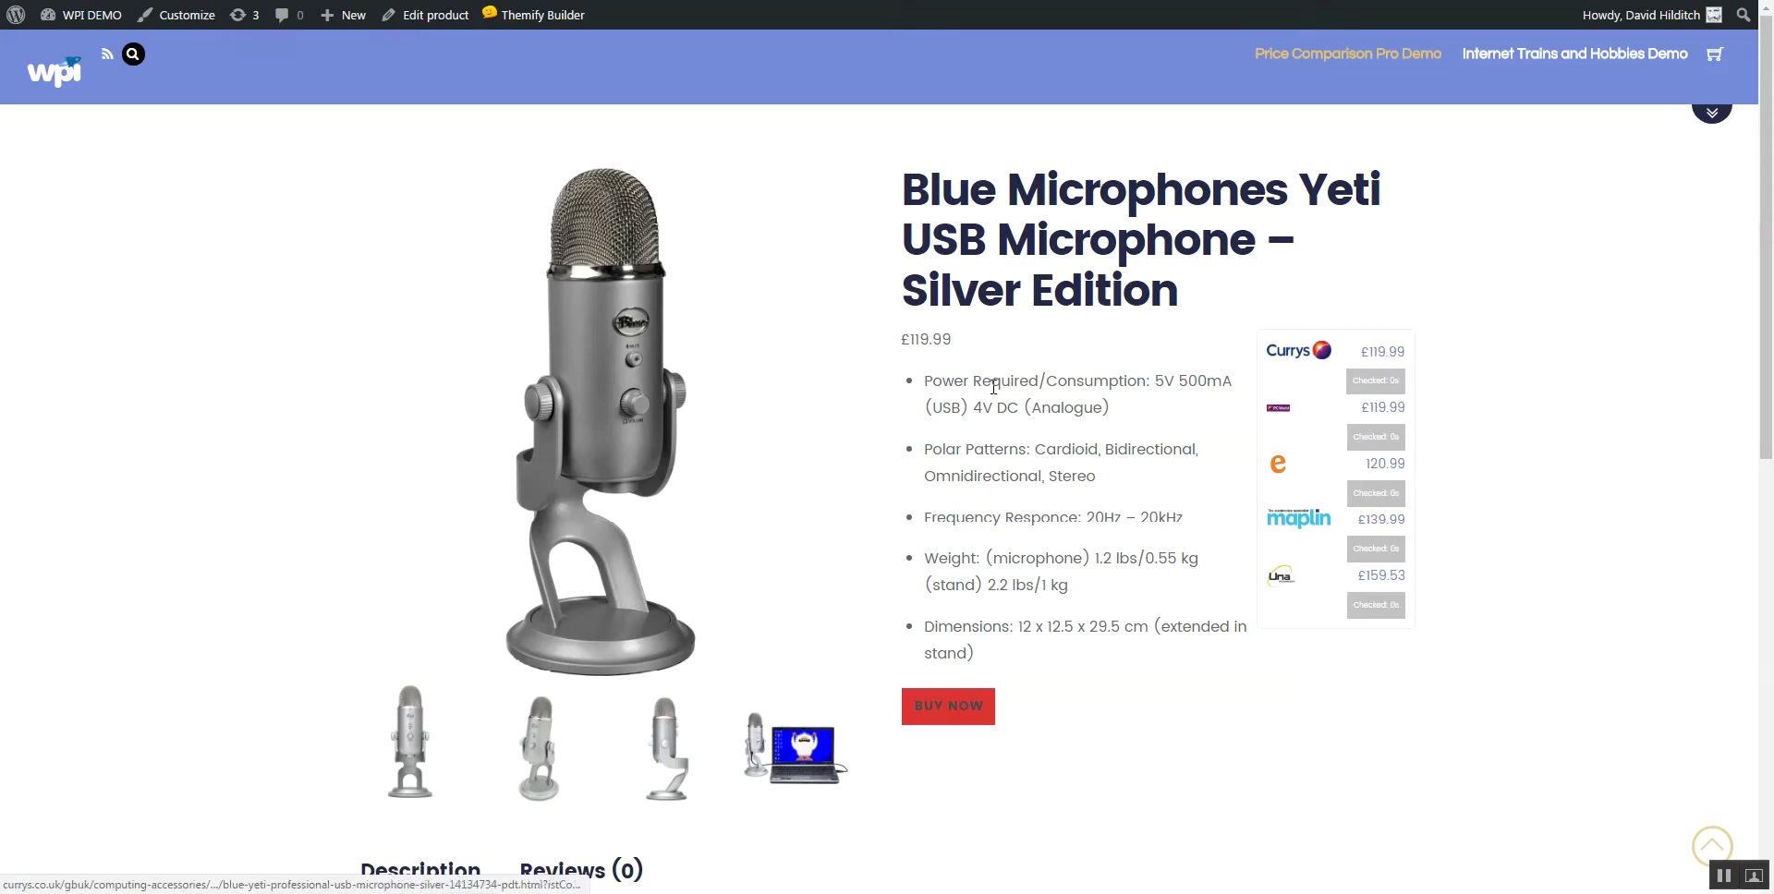
double_click(923, 336)
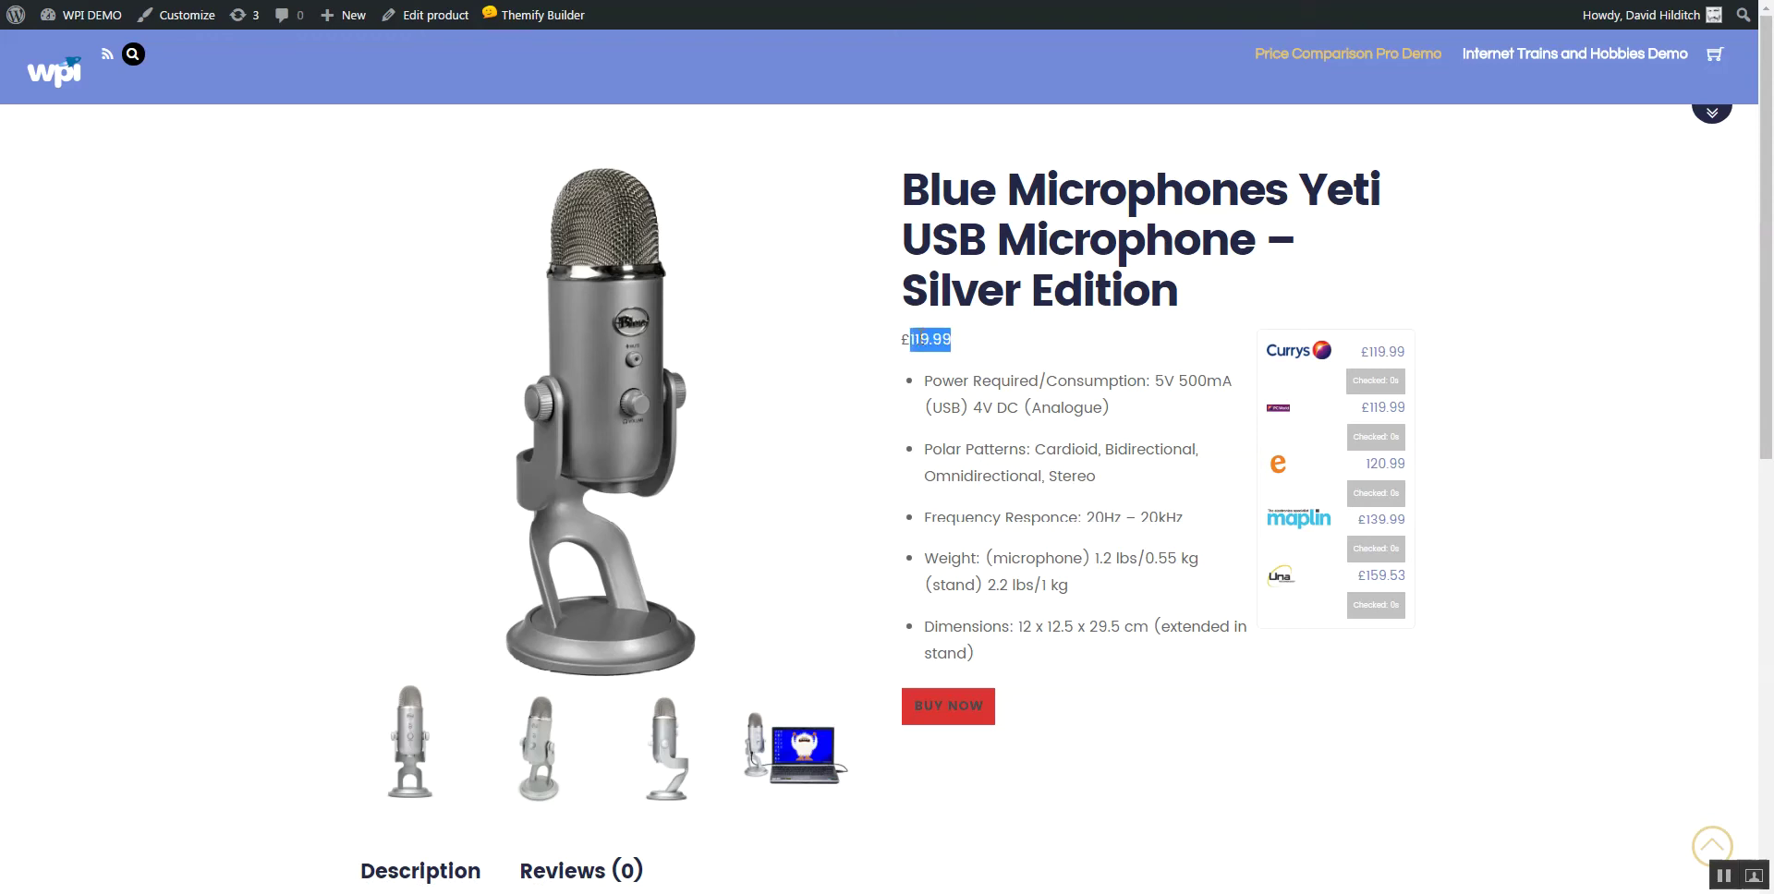
left_click(924, 340)
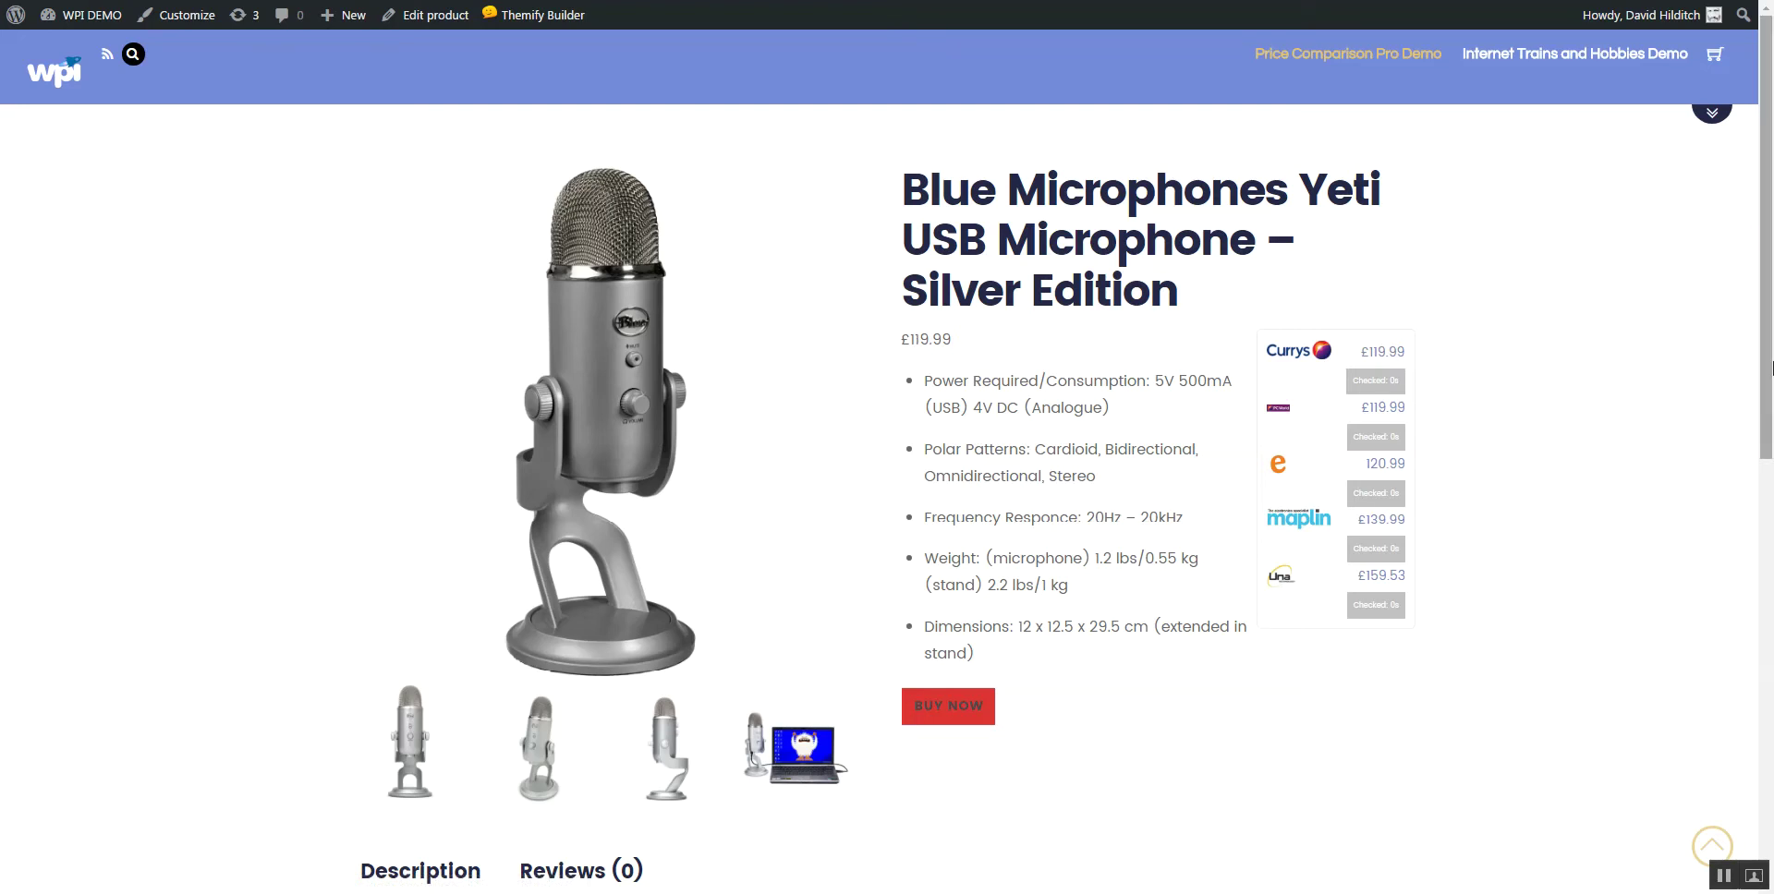
scroll(1771, 368, "down", 1)
scroll(1771, 367, "up", 1)
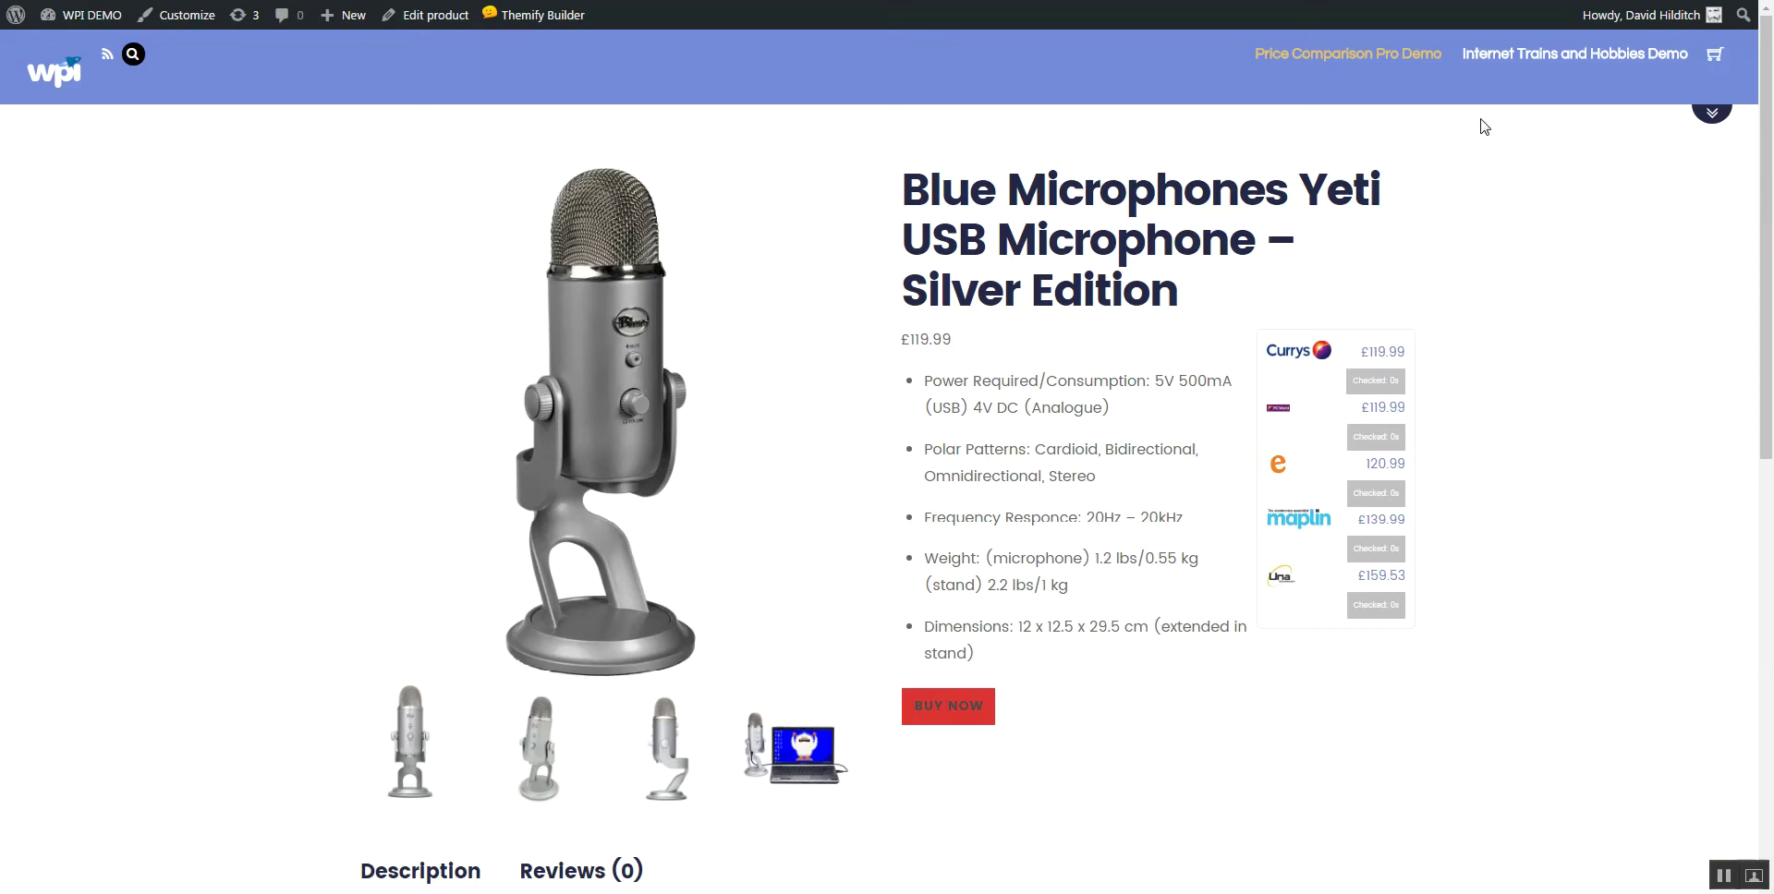
left_click(1348, 53)
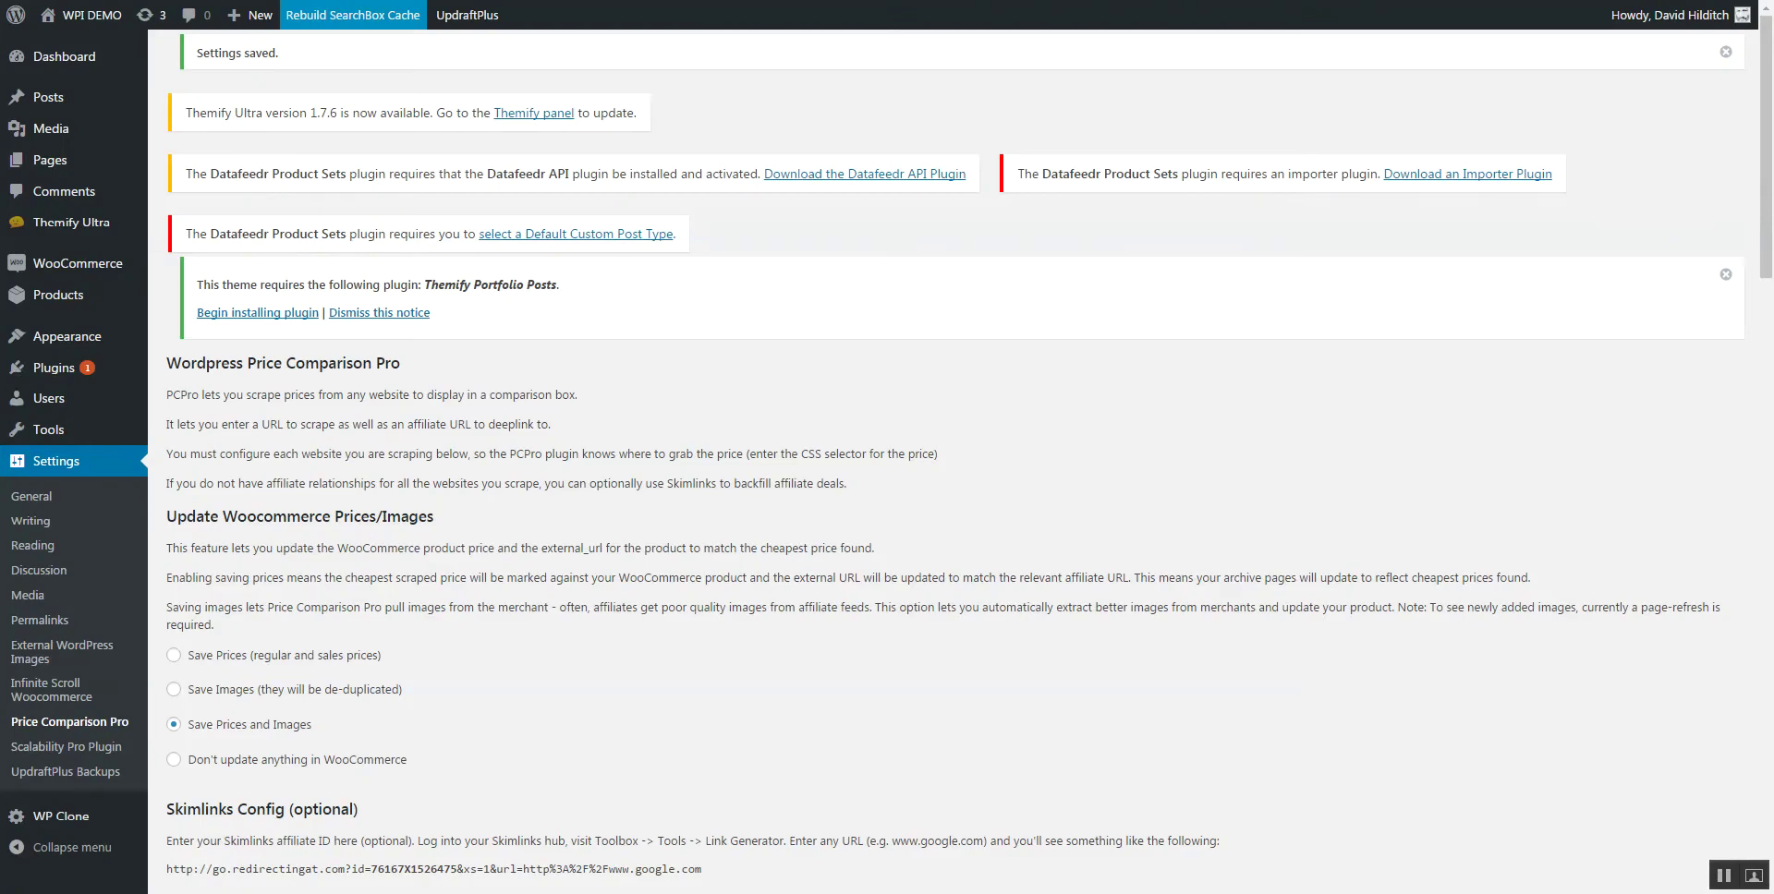
left_click_drag(1766, 163, 1757, 261)
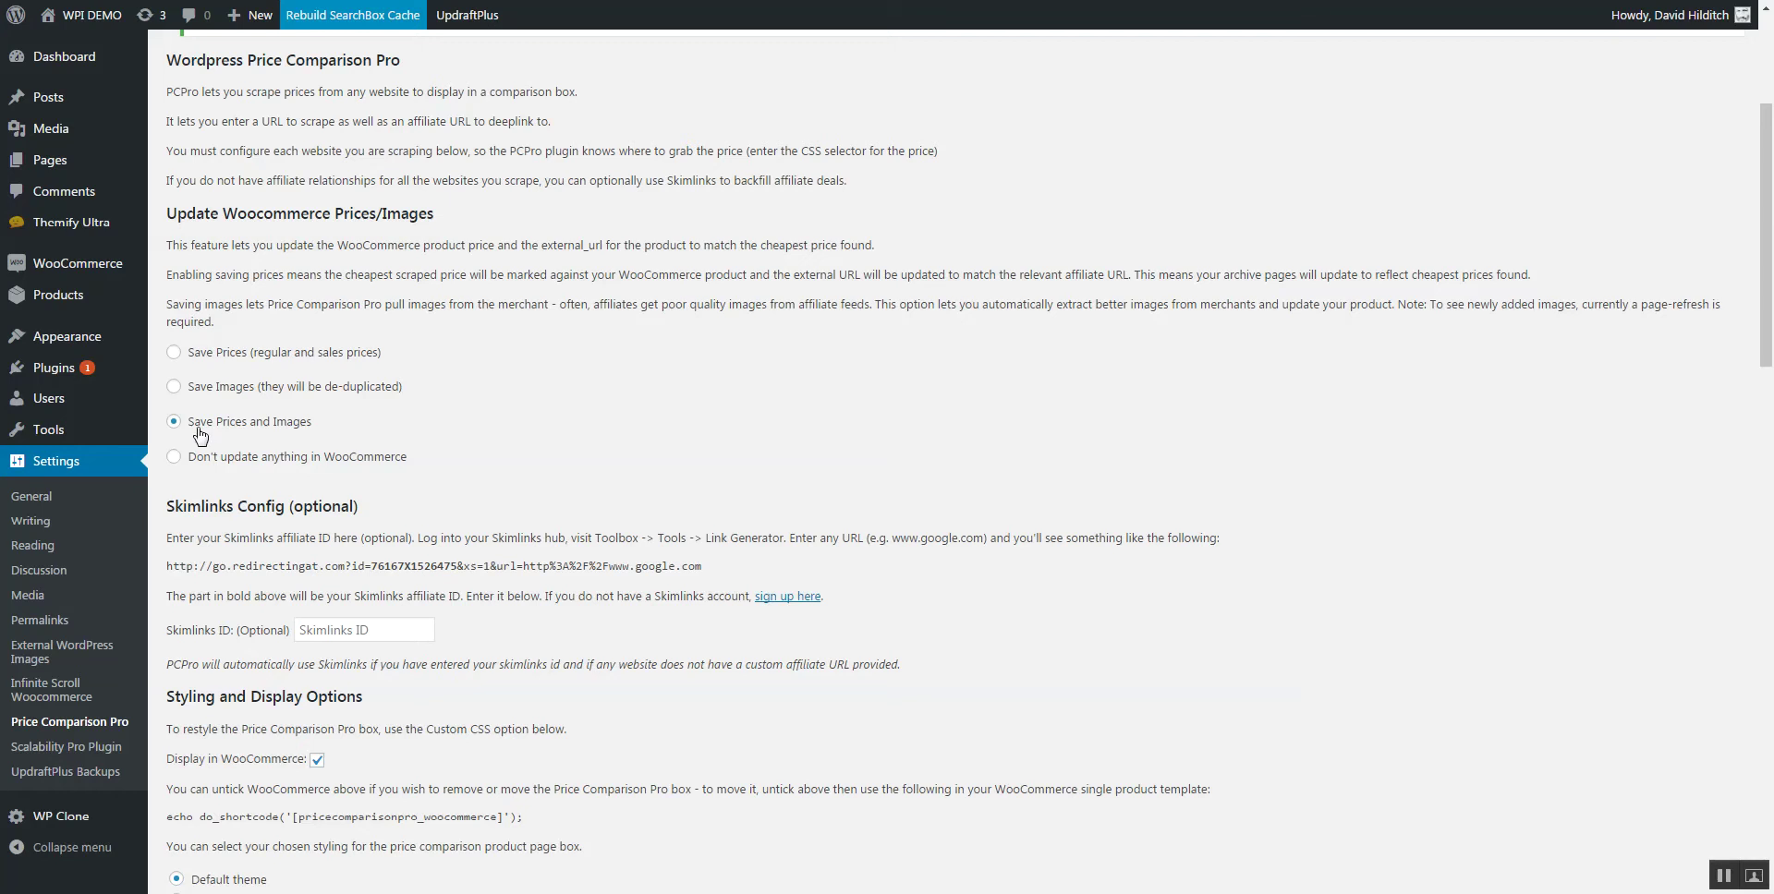
left_click_drag(1764, 259, 1770, 632)
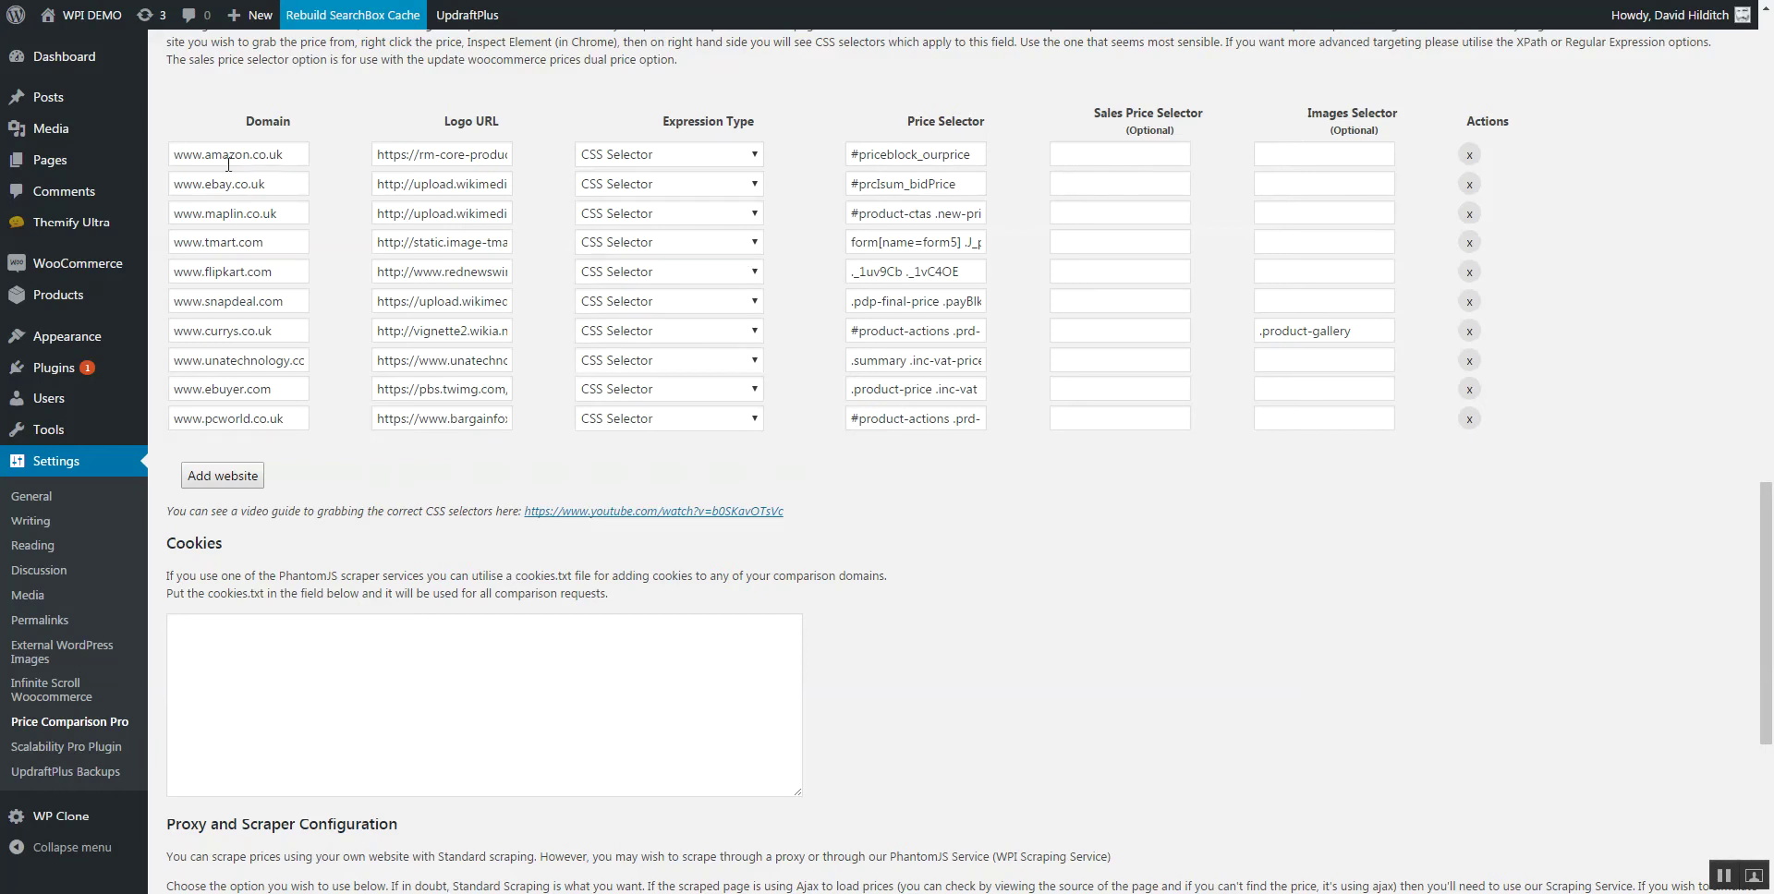
left_click(1146, 265)
left_click(1329, 333)
left_click_drag(1367, 329, 1260, 334)
left_click_drag(1375, 335, 1210, 347)
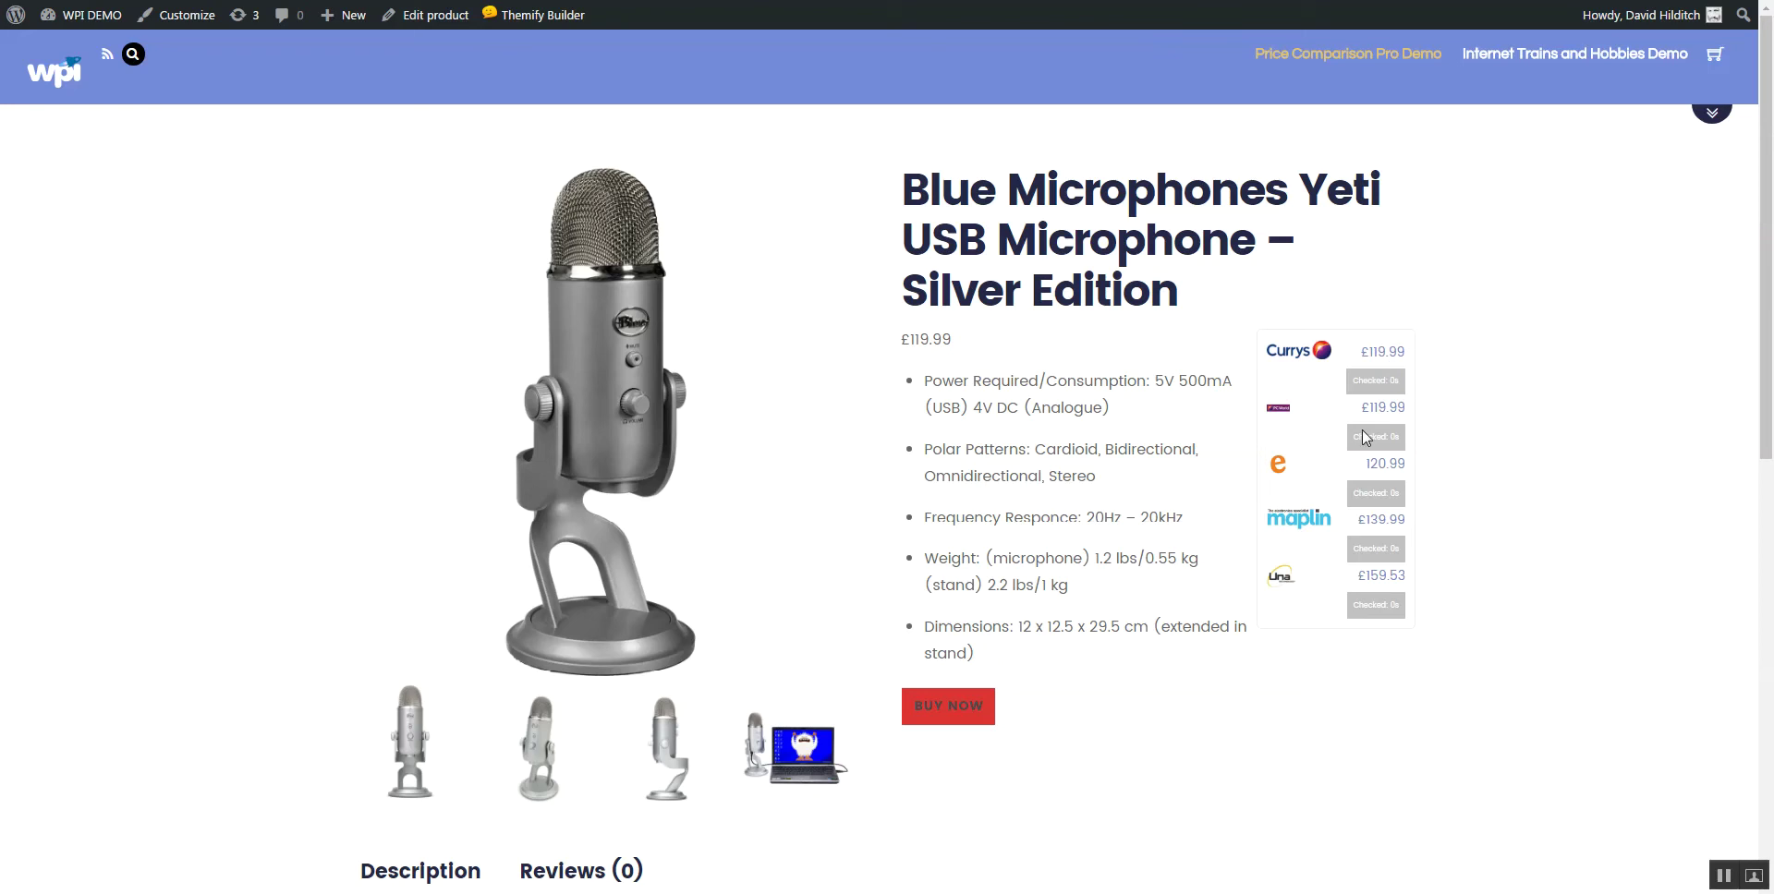
Open the Currys listing from the product's comparison box and inspect its main image to find the product-gallery class.
right_click(1303, 350)
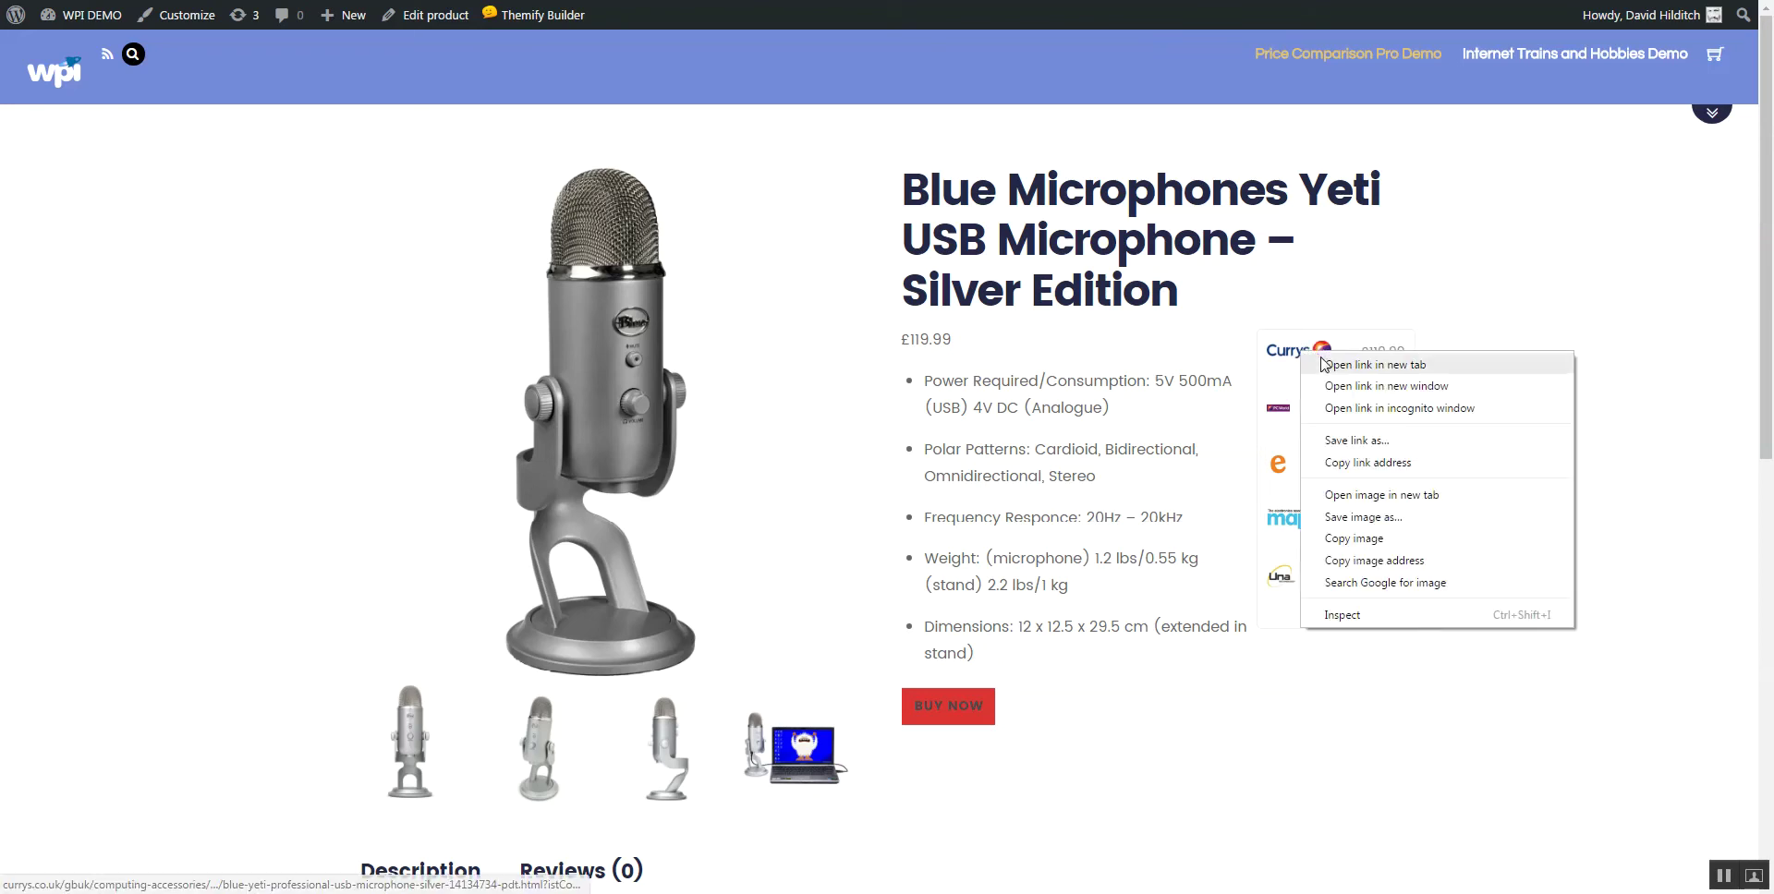
left_click(1299, 245)
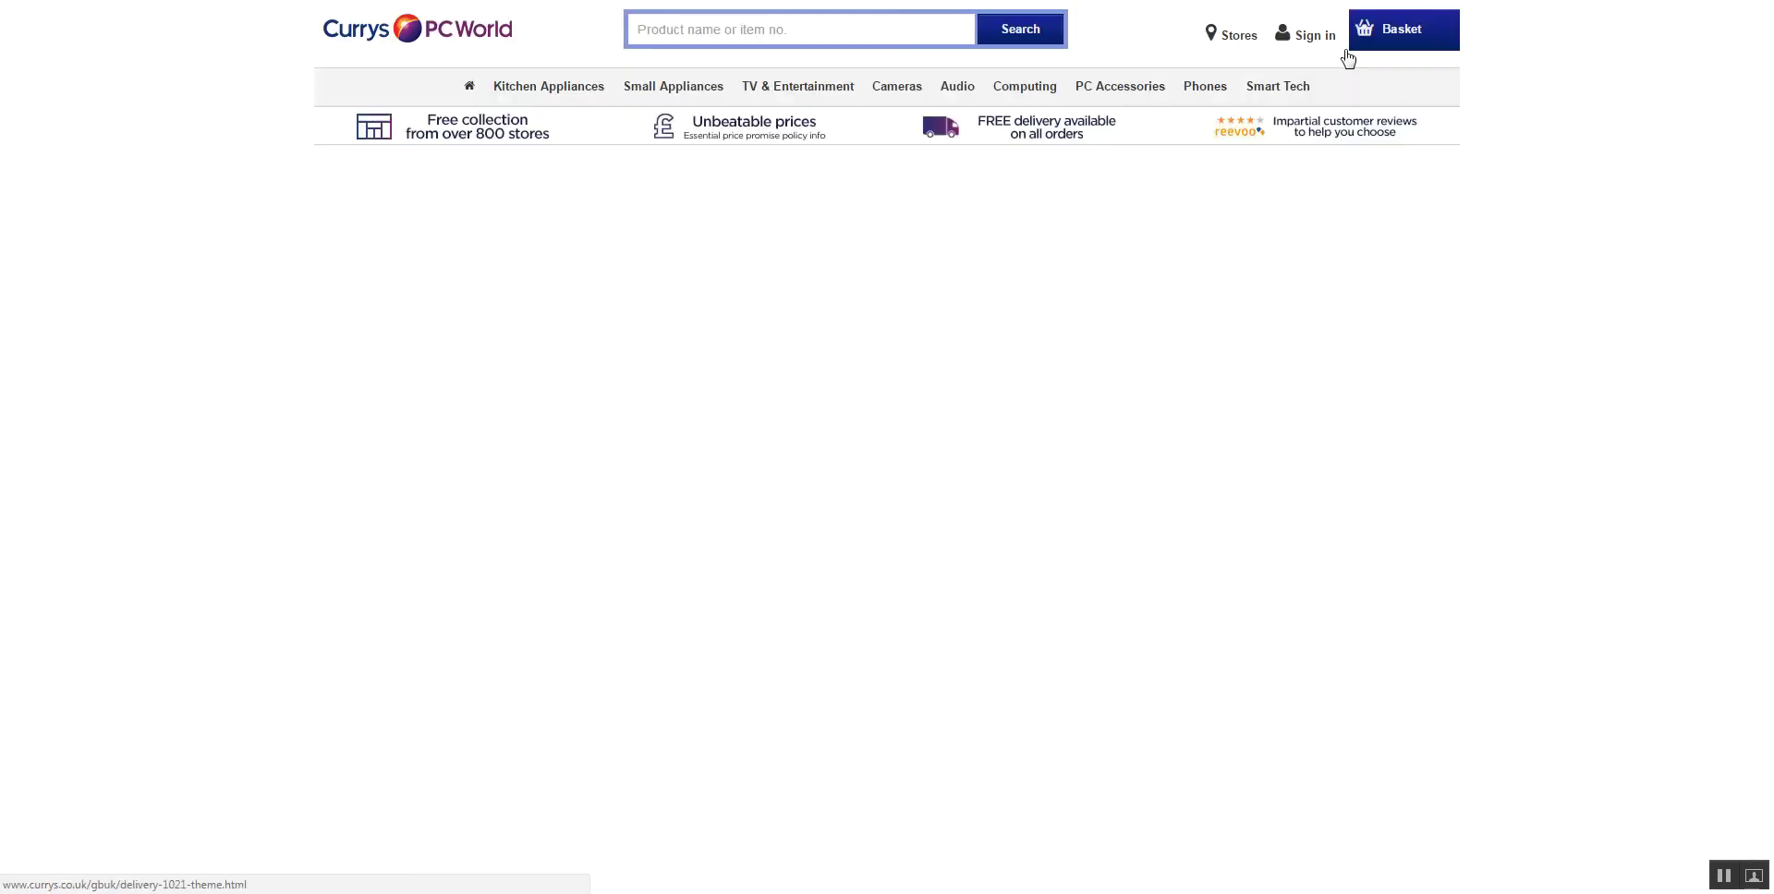
right_click(571, 315)
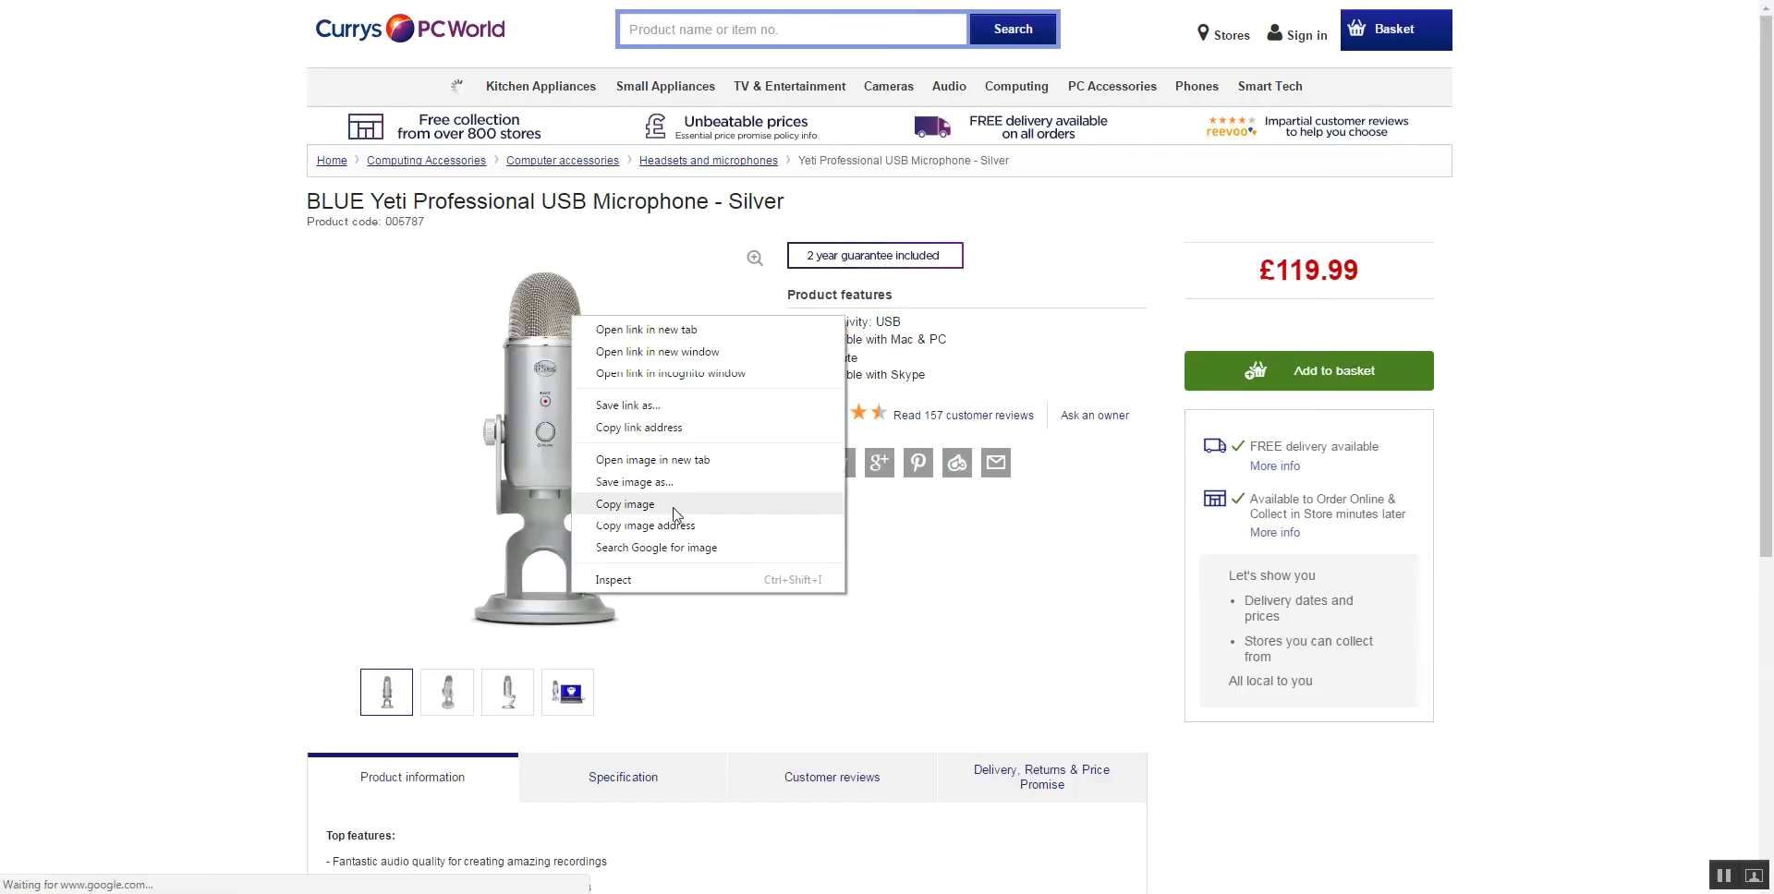
left_click(692, 588)
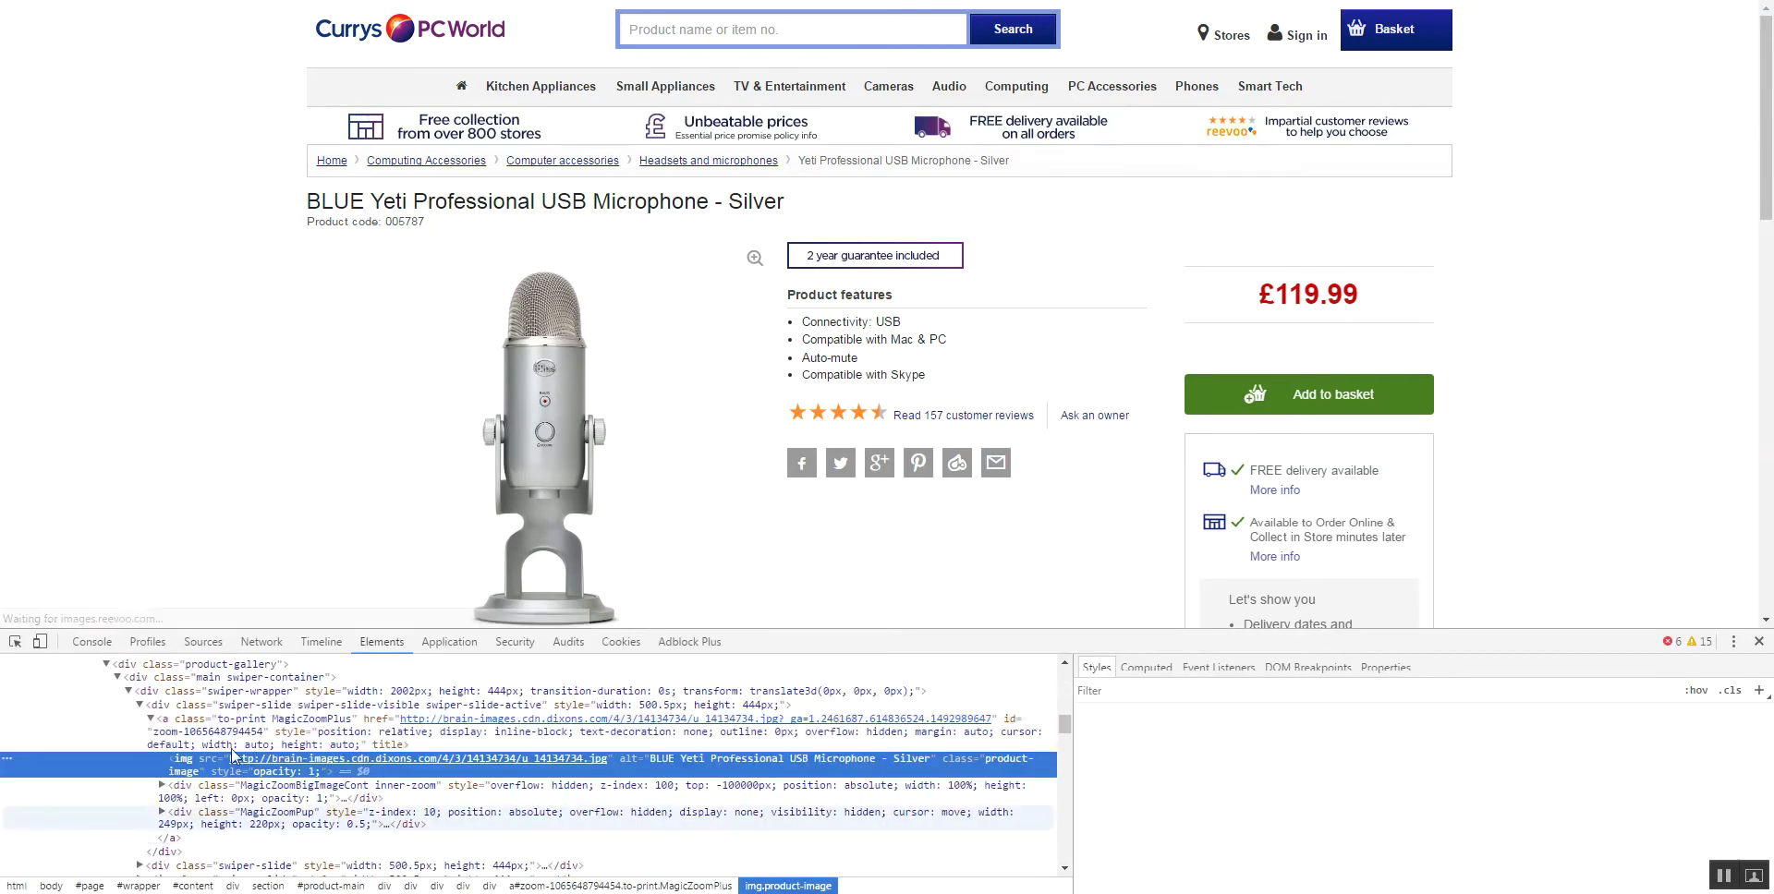
double_click(229, 664)
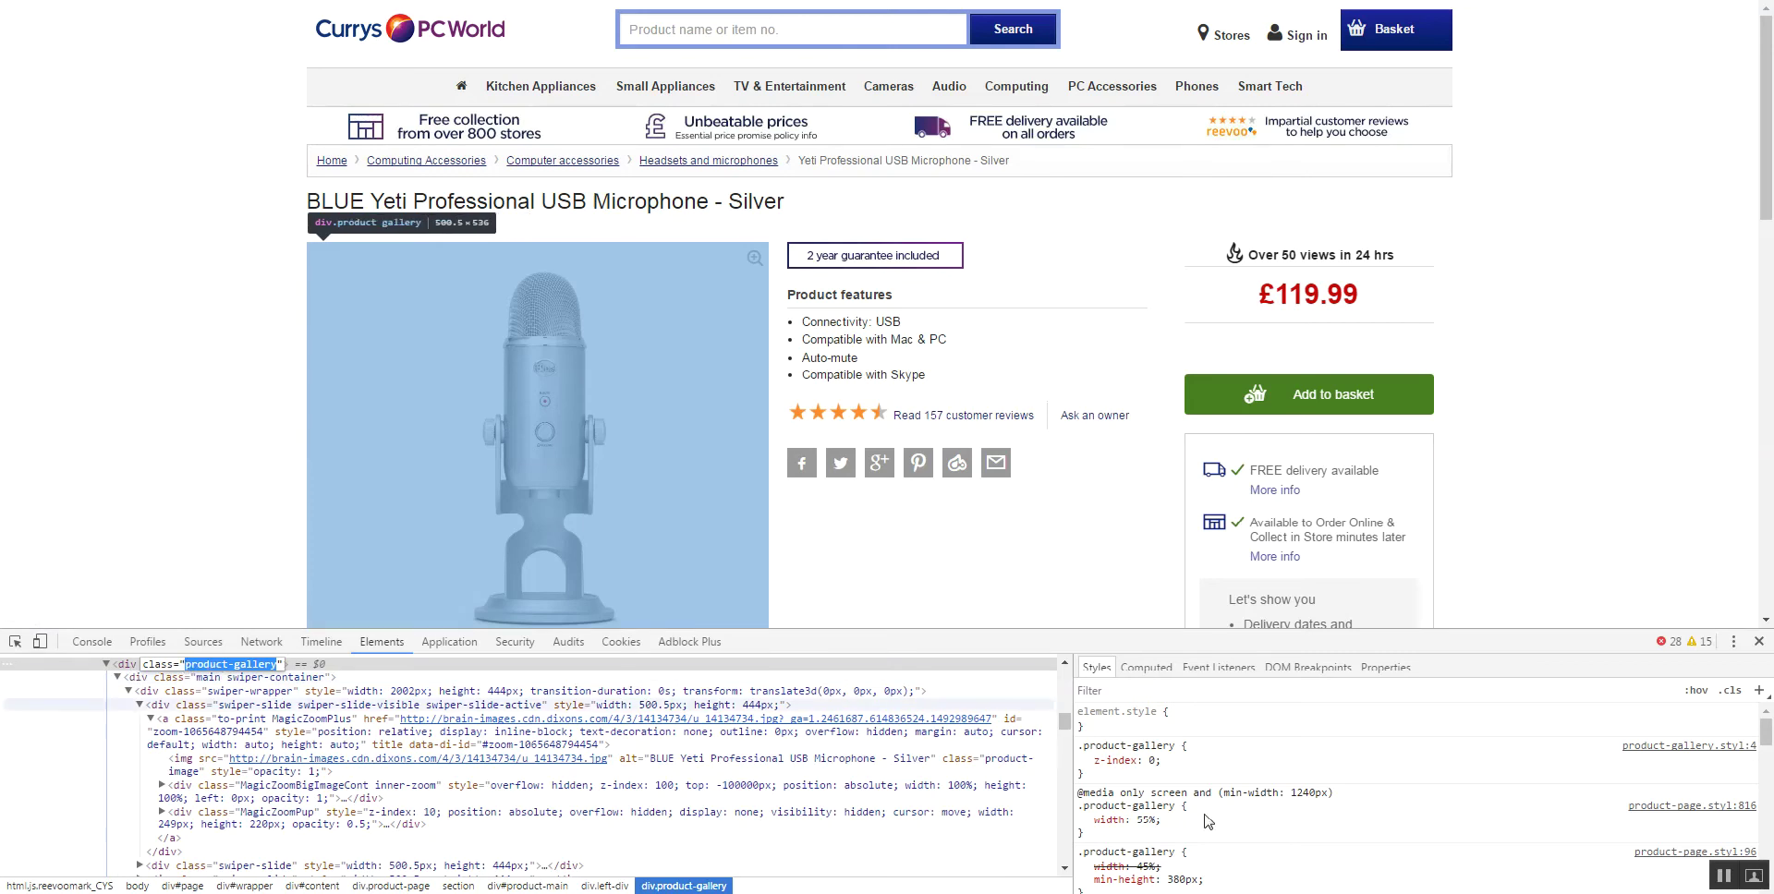
key("Escape")
left_click(1120, 745)
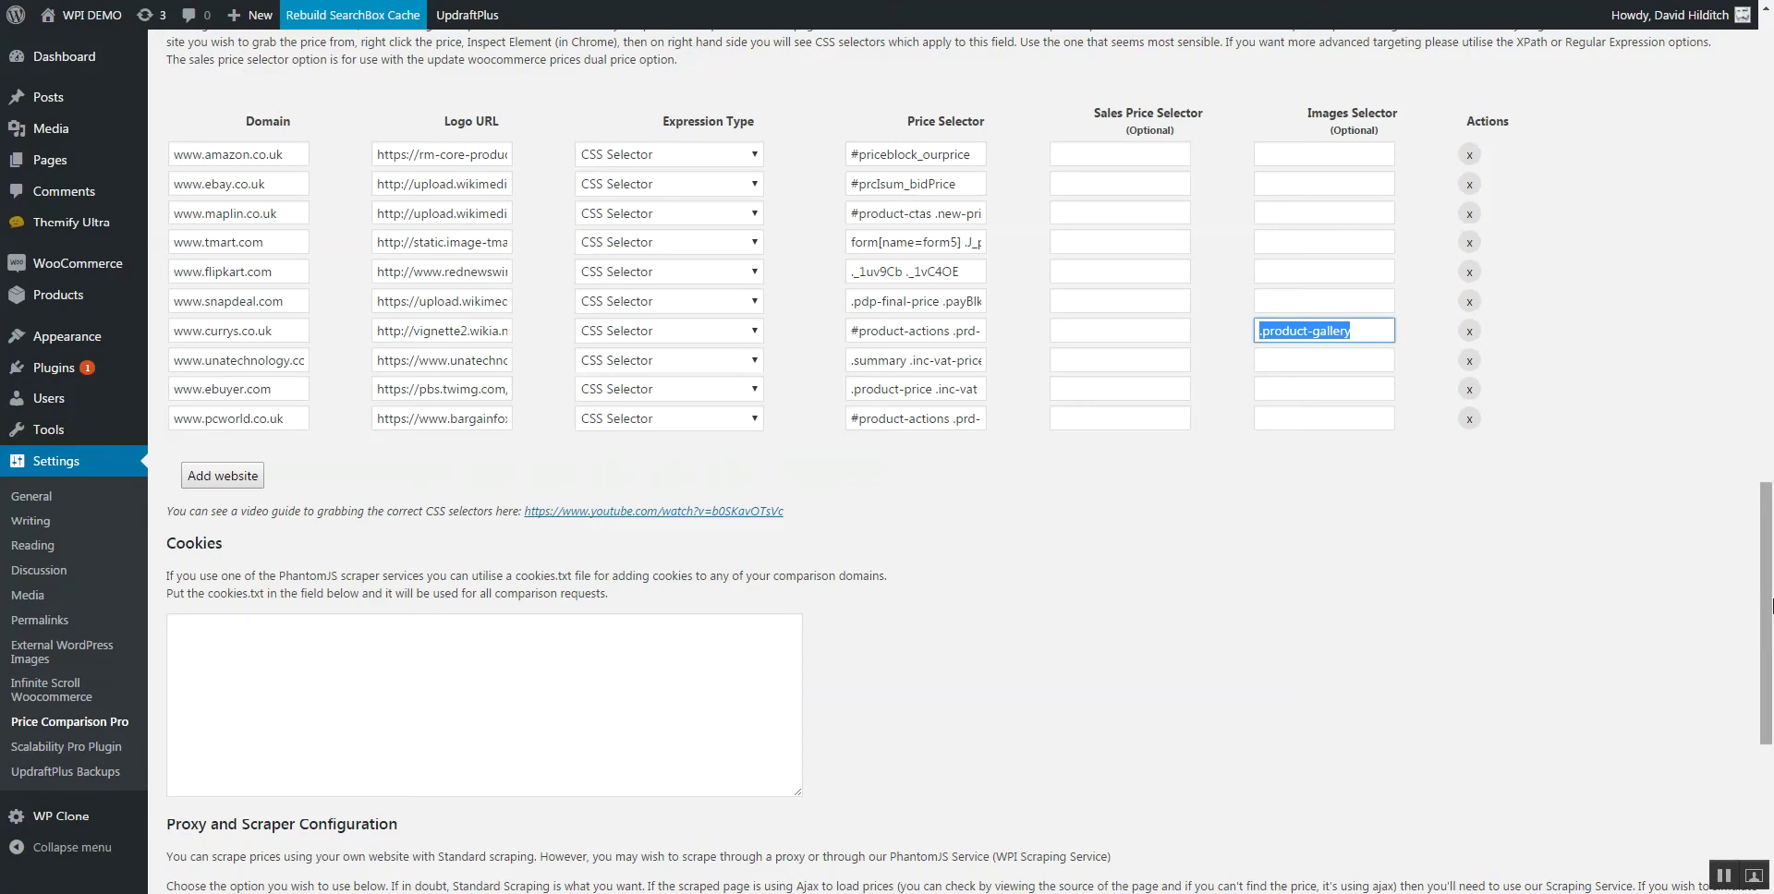
Return to the Price Comparison Pro settings and review the website selectors, the cookies field, and the proxy and scraper options.
left_click_drag(1769, 617, 1769, 646)
scroll(1769, 646, "up", 2)
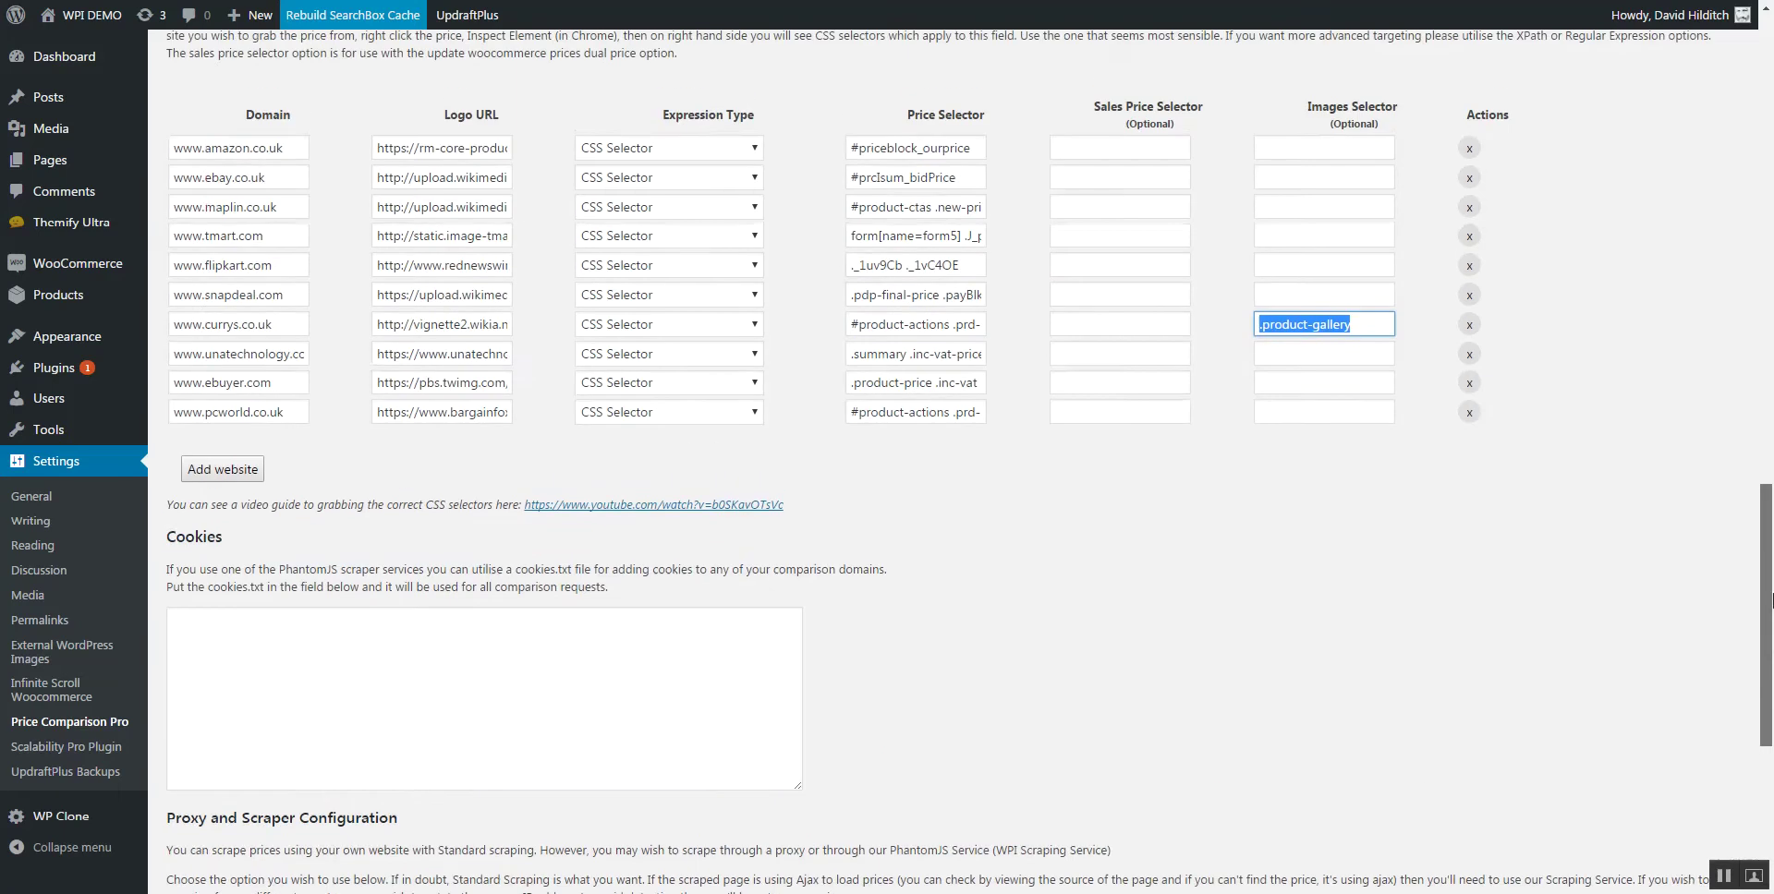
scroll(1769, 647, "down", 1)
mouse_move(1769, 647)
left_mouse_down()
mouse_move(1769, 684)
mouse_move(1769, 416)
mouse_move(1756, 651)
left_mouse_up()
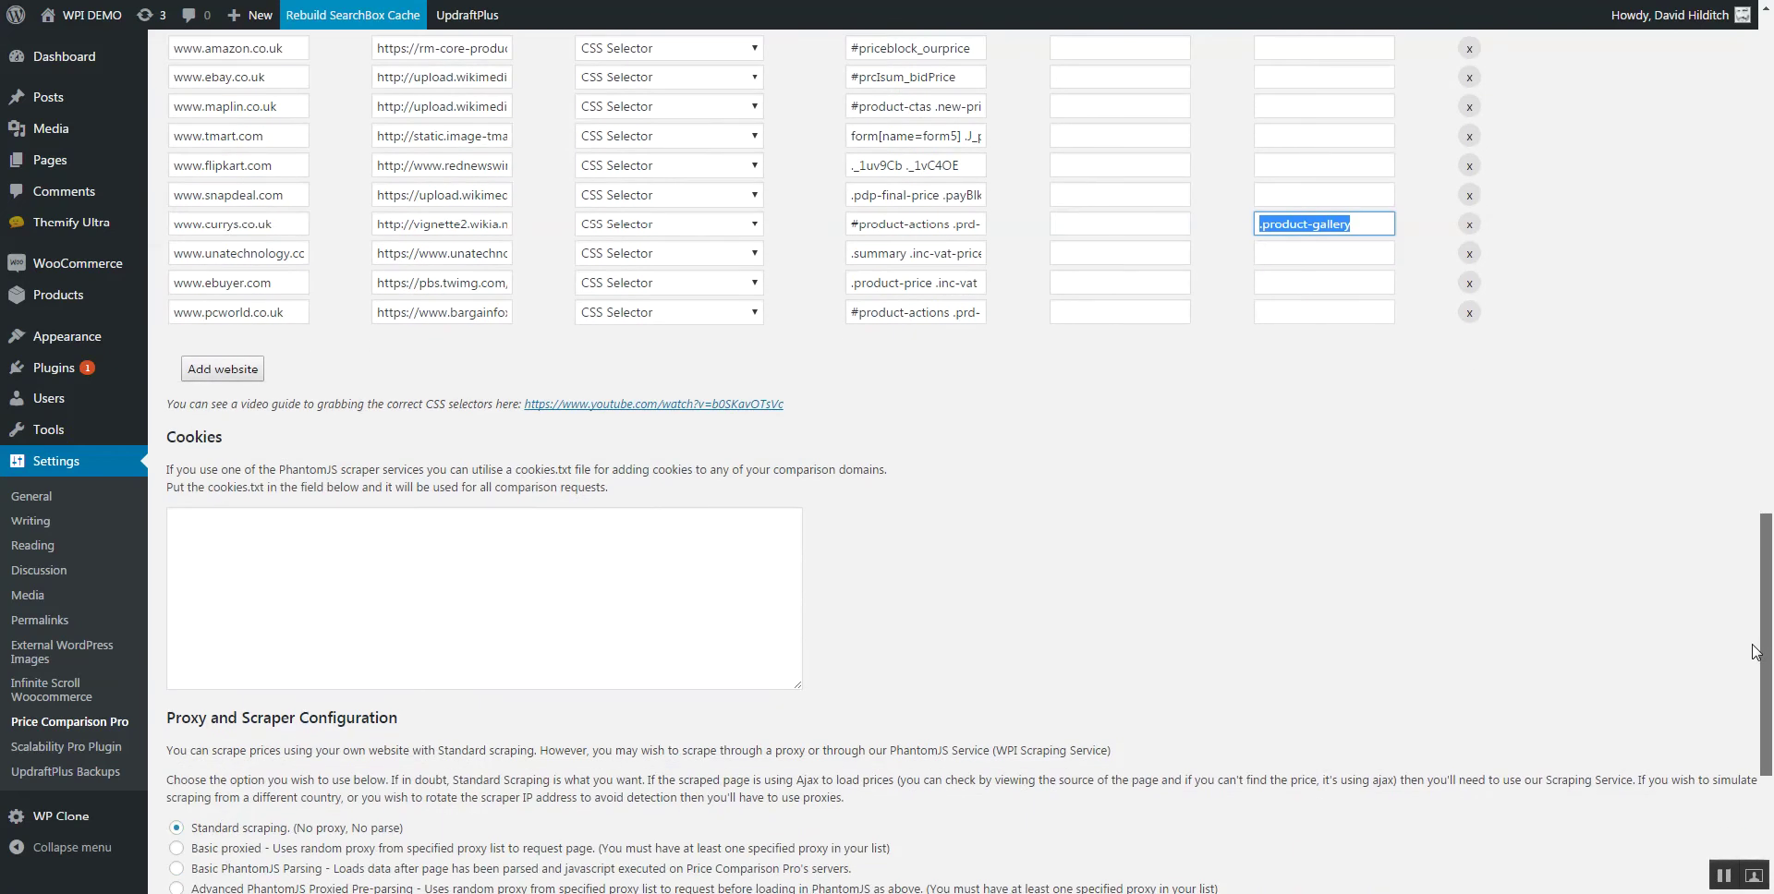
left_click(377, 574)
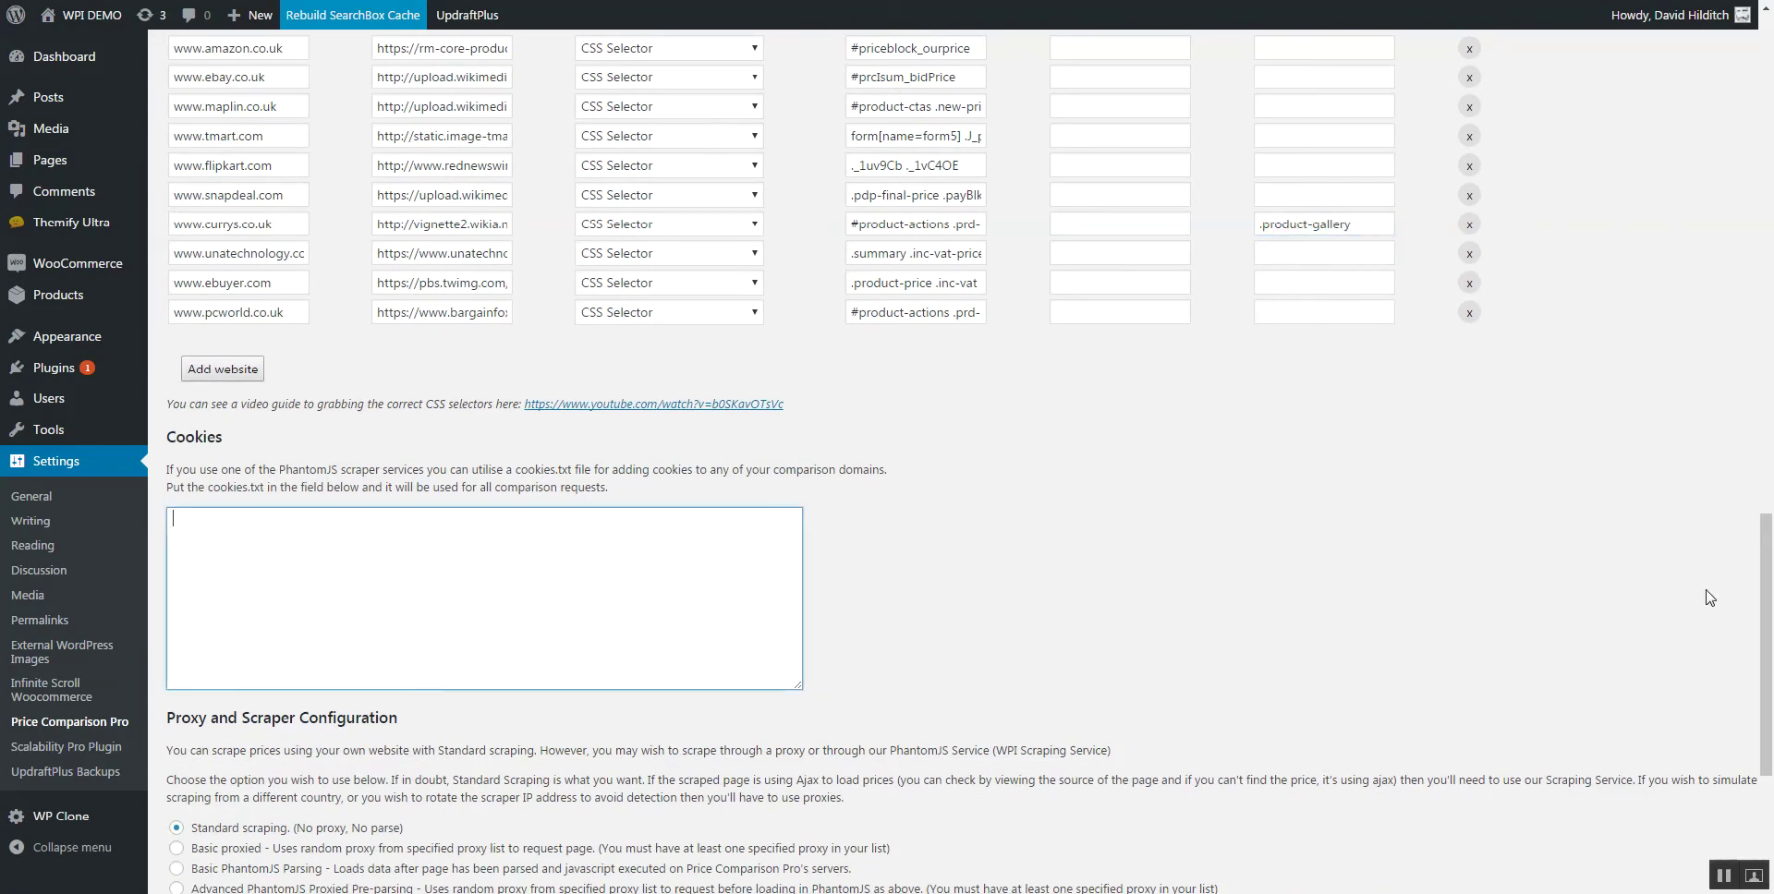
left_click_drag(1769, 627, 1771, 533)
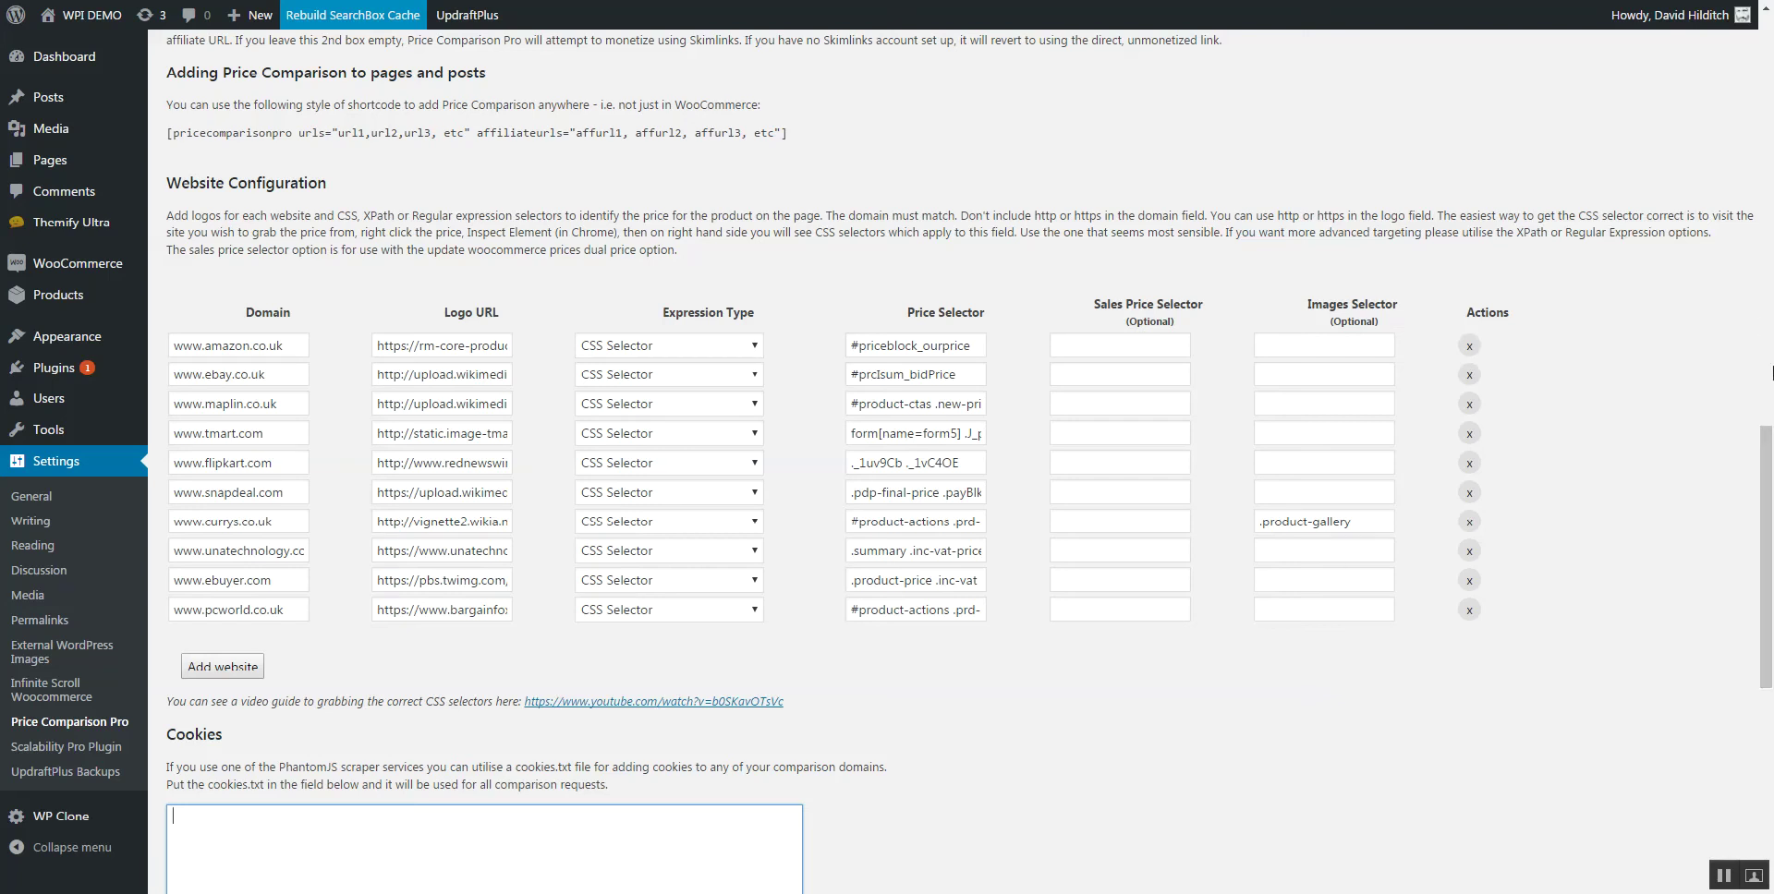
scroll(1772, 372, "up", 15)
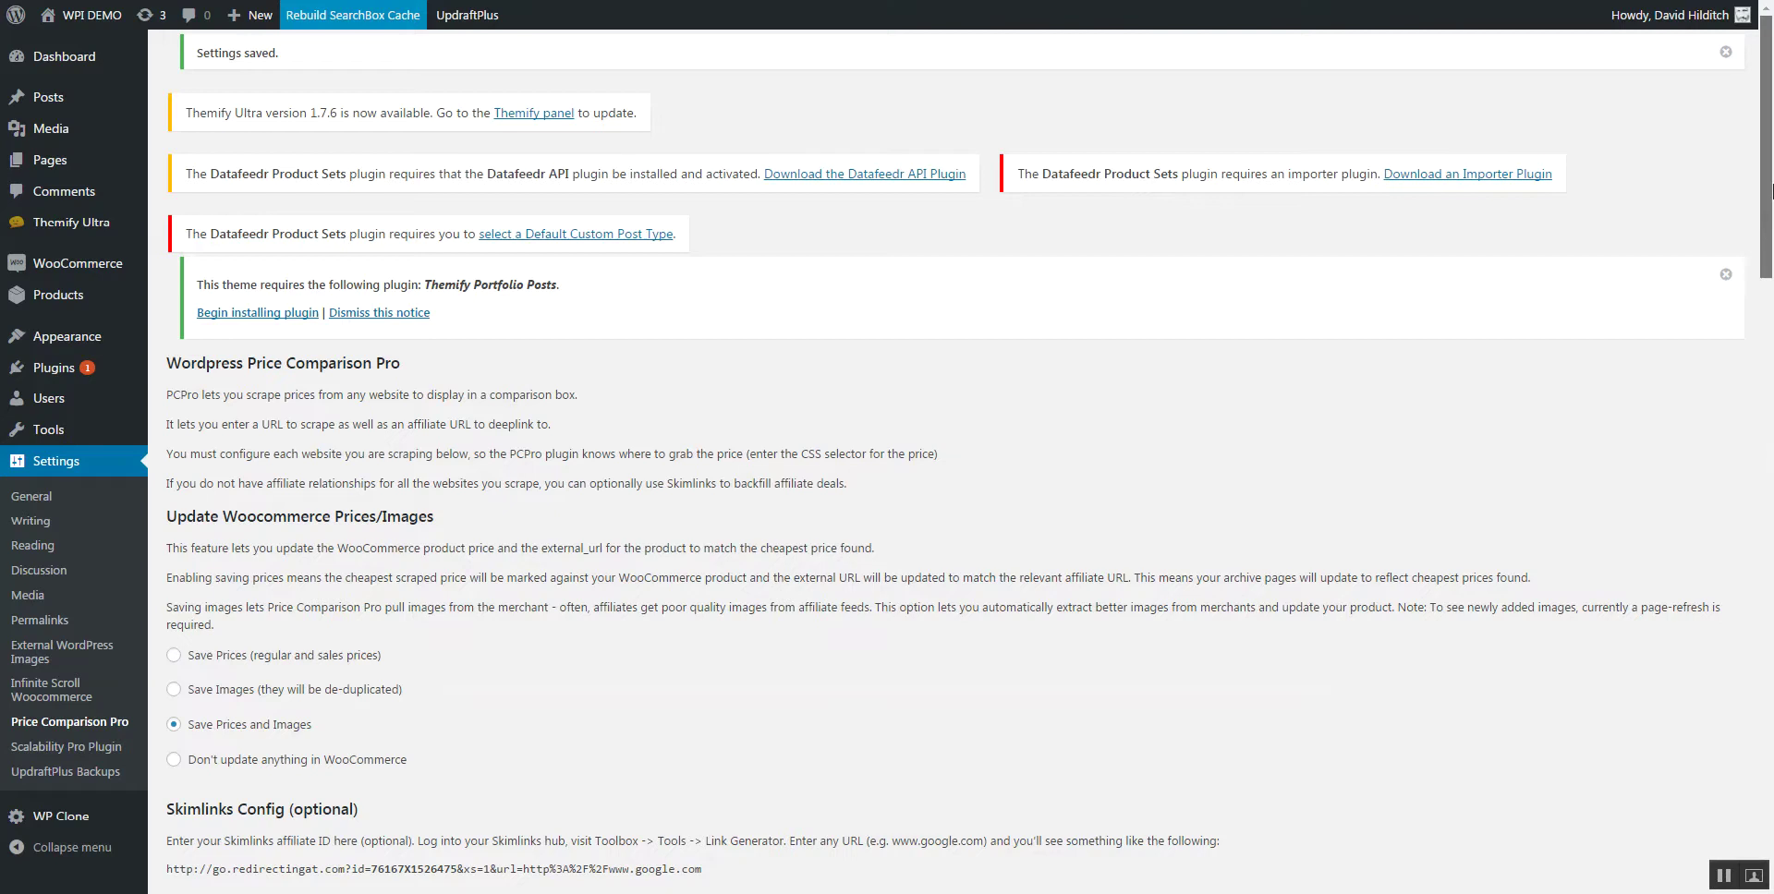
left_click_drag(1771, 191, 1772, 739)
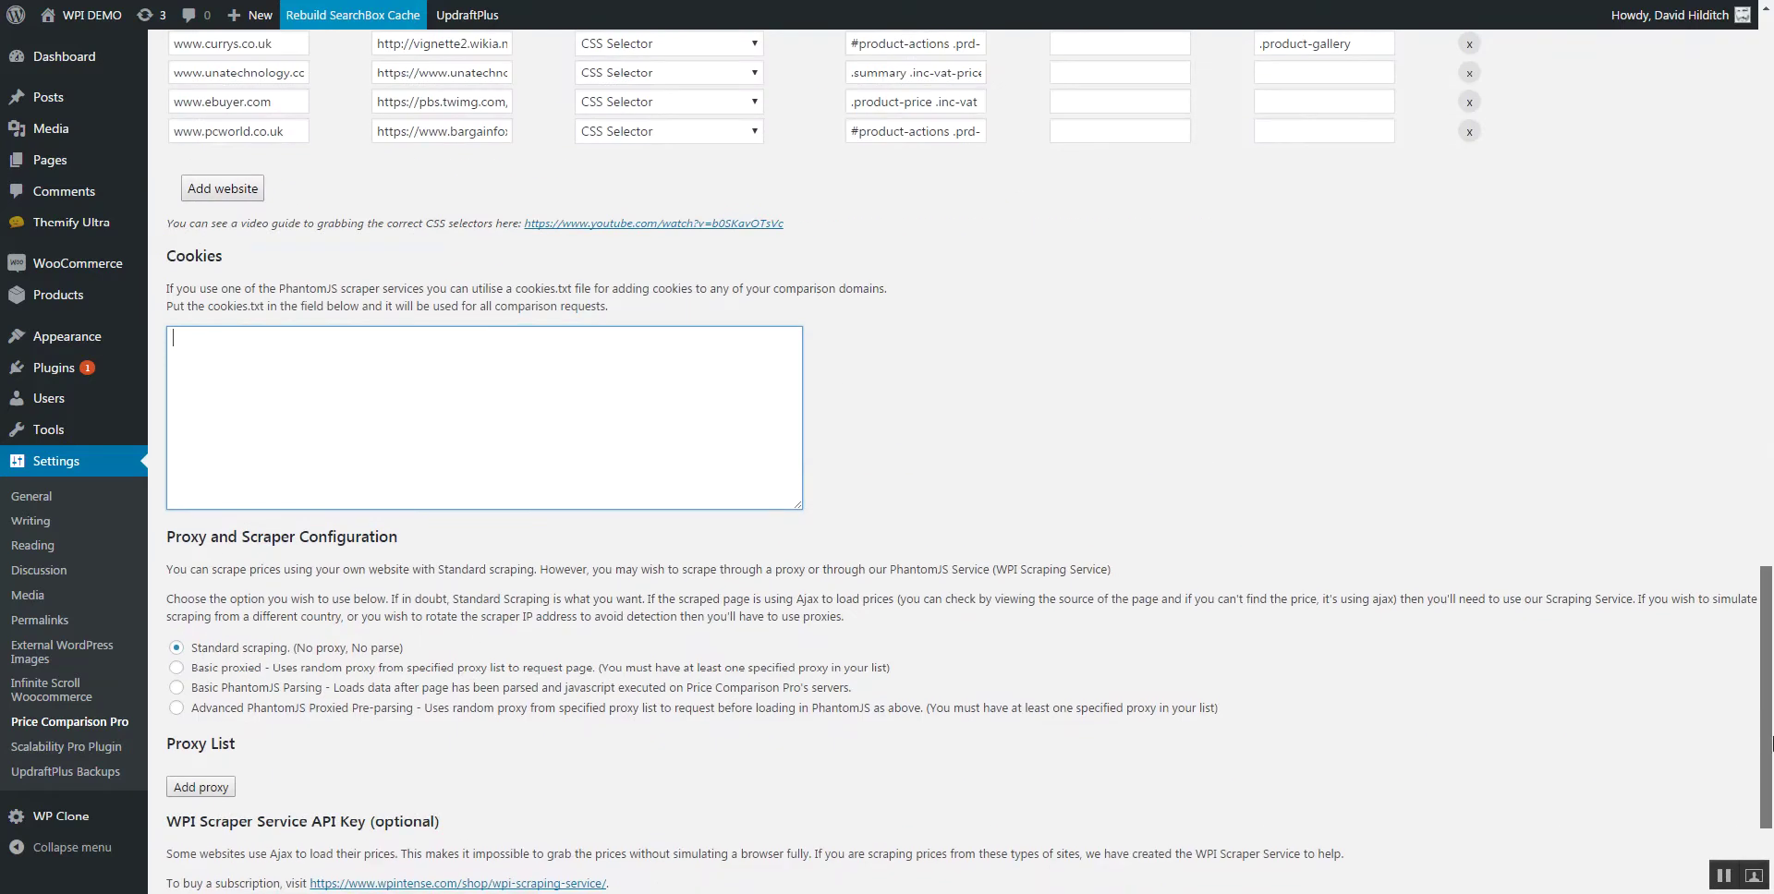
left_click_drag(1772, 739, 1772, 222)
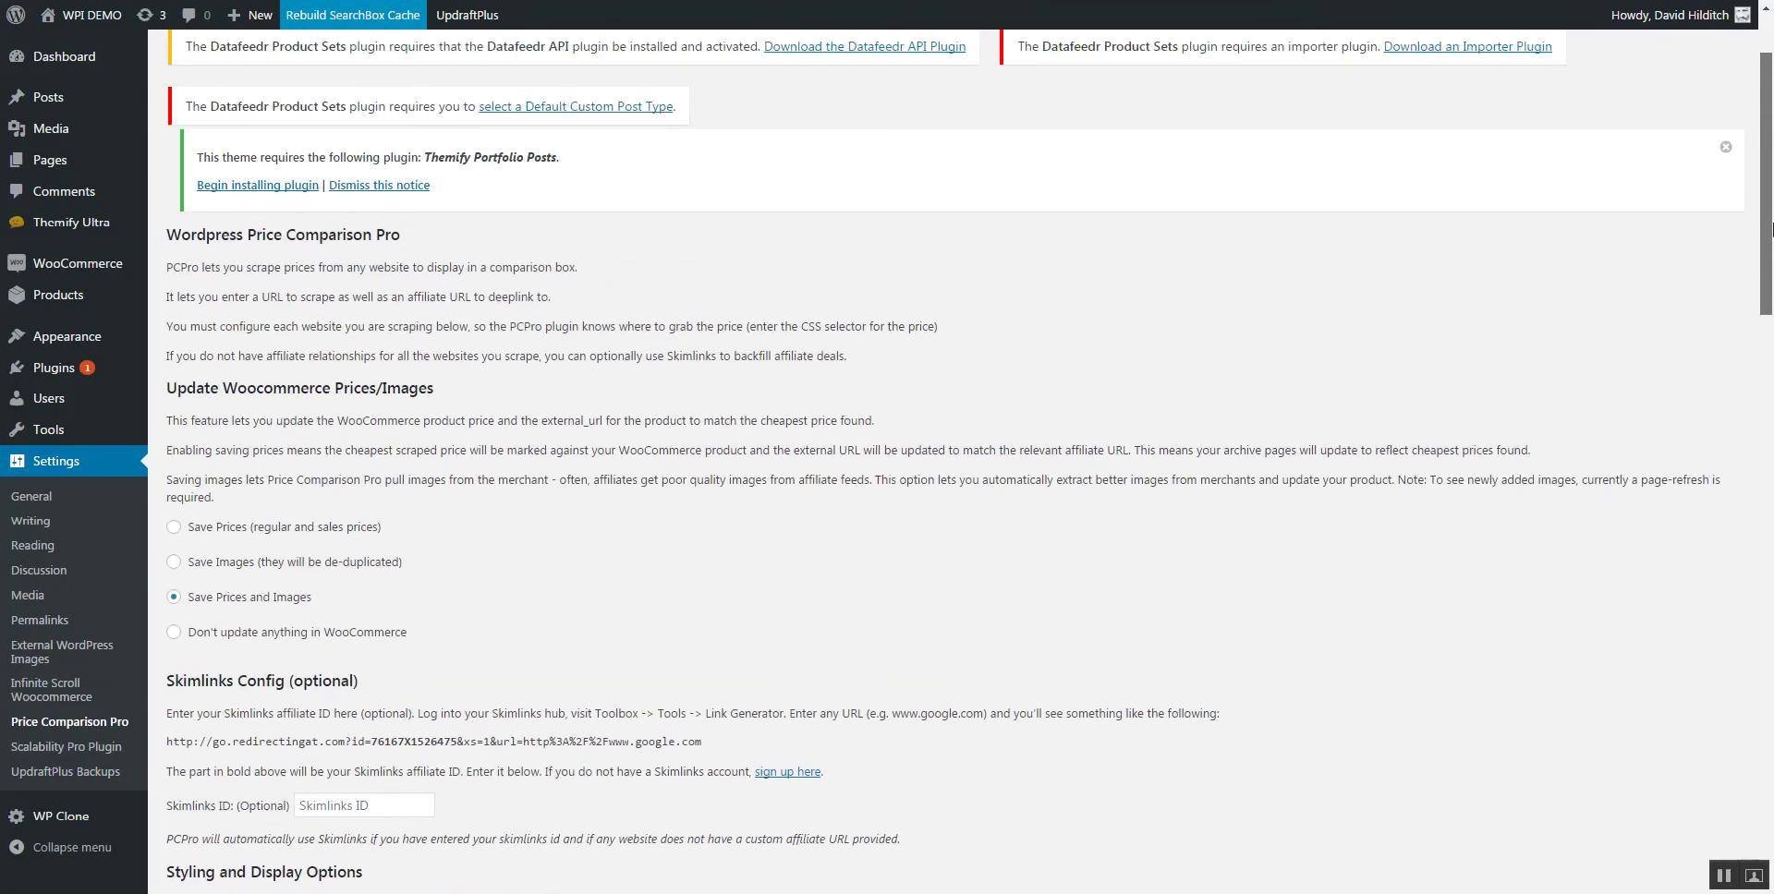
scroll(1680, 637, "down", 20)
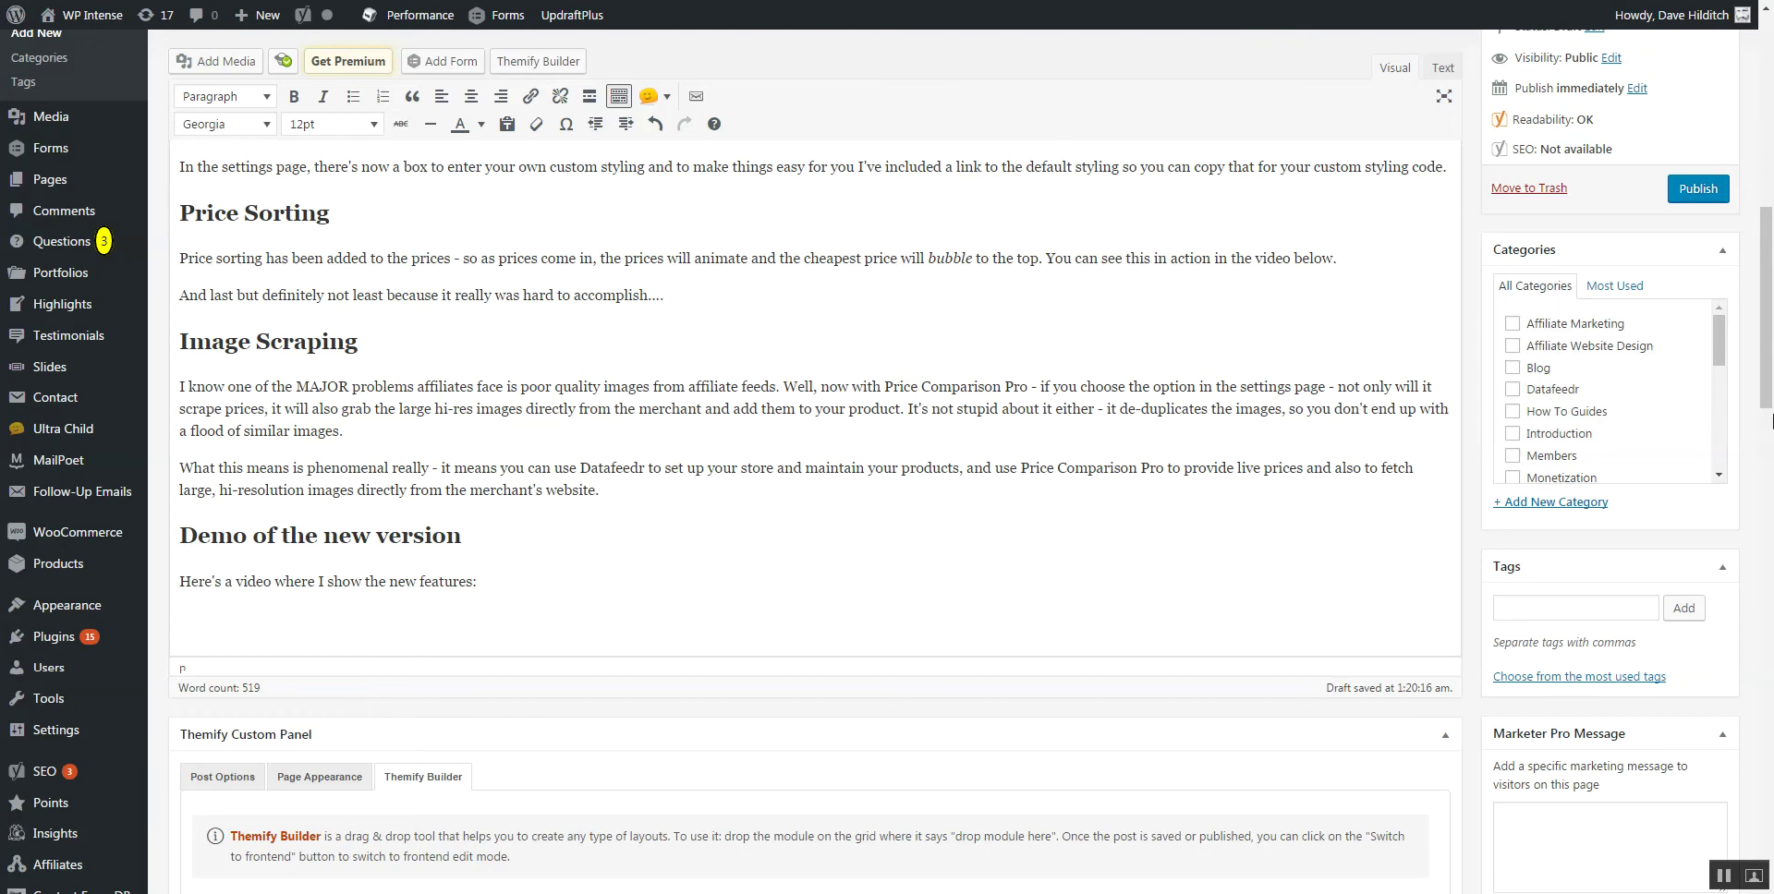
Read the draft post about the new version, going back from Image Scraping to the earlier feature sections.
left_click_drag(1771, 317, 1771, 223)
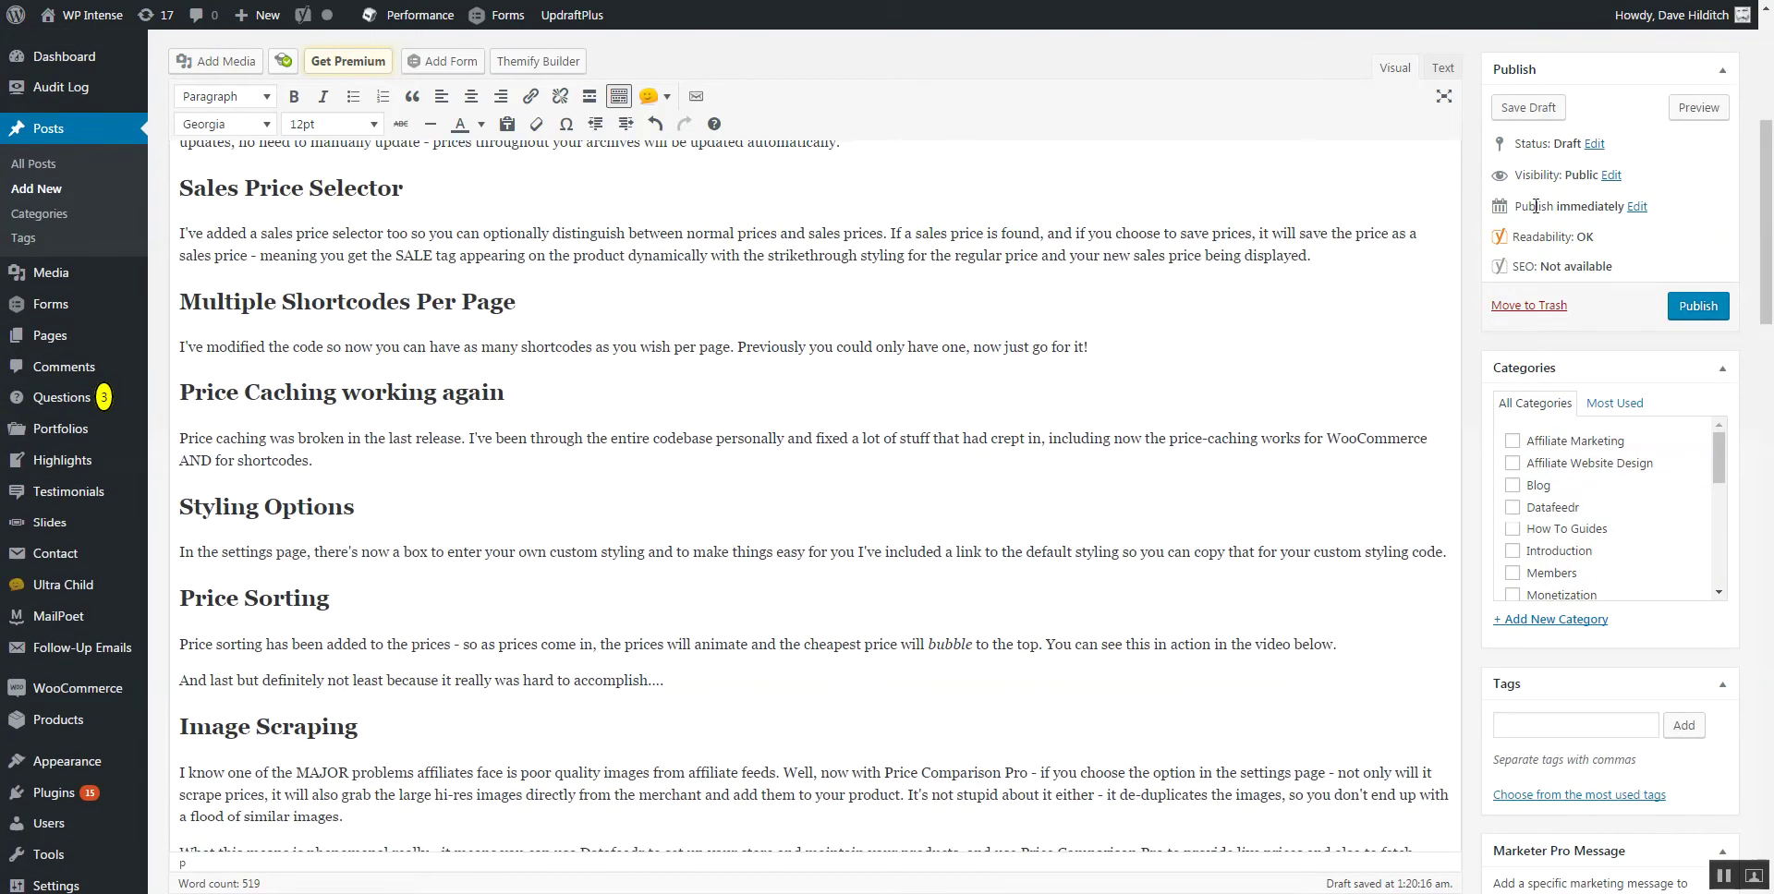
left_click_drag(1770, 319, 1770, 199)
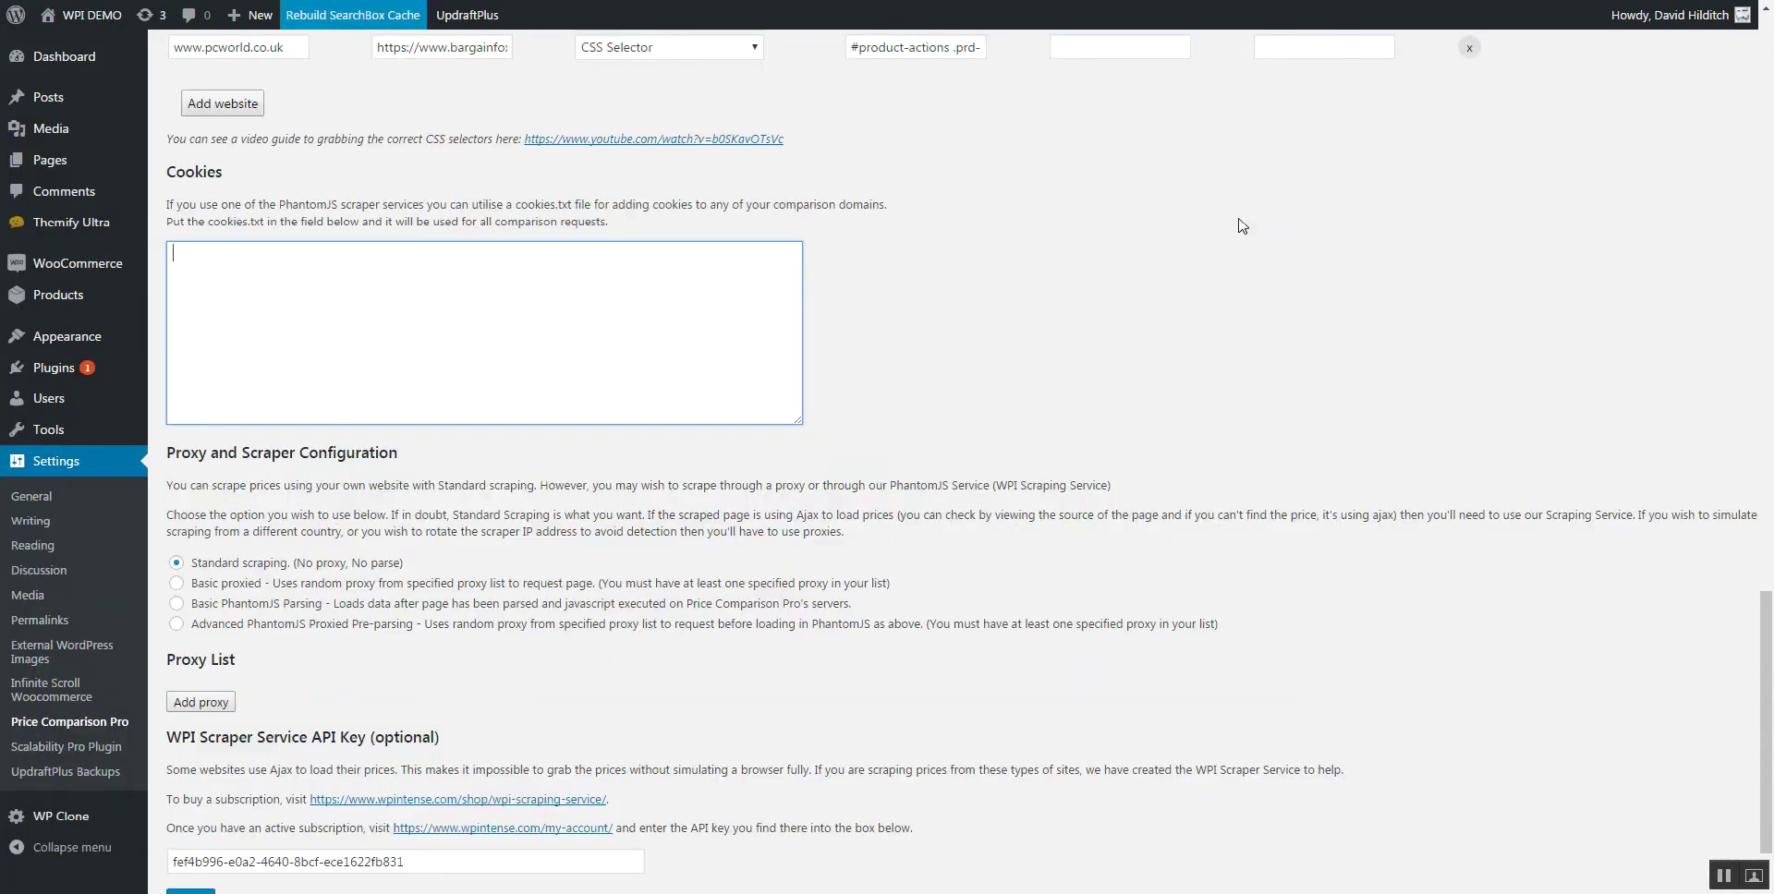
Set the price comparison box to Custom styling in the plugin's styling and display options.
left_click_drag(1771, 628, 1770, 120)
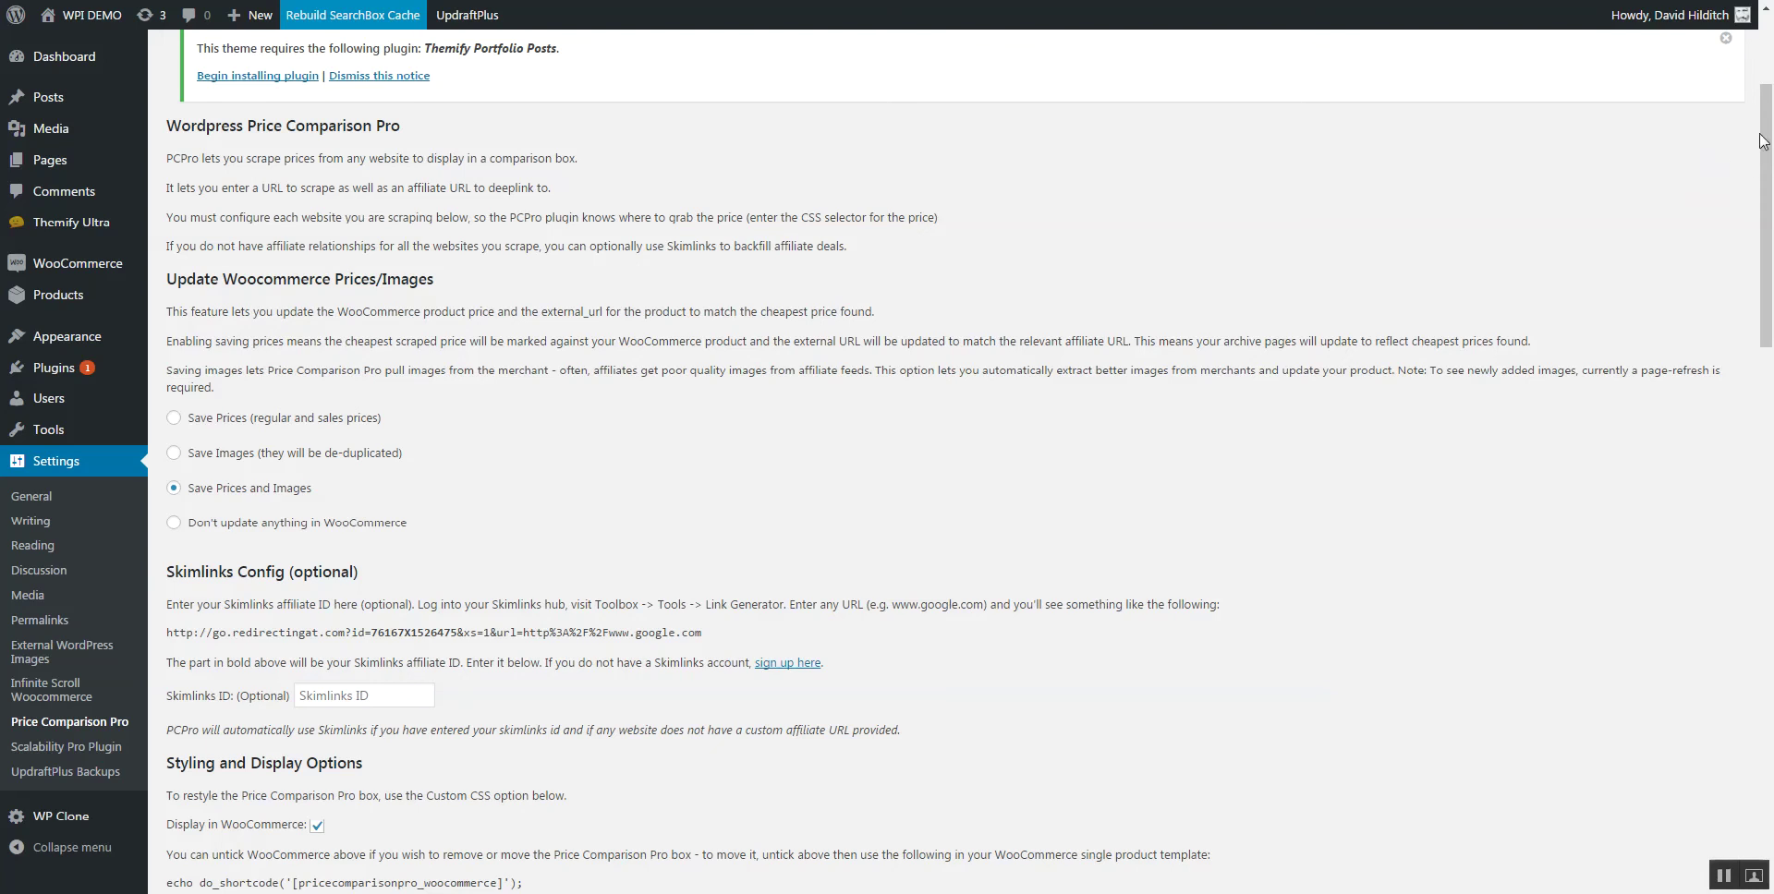
left_click_drag(1768, 96, 1768, 310)
left_click(177, 360)
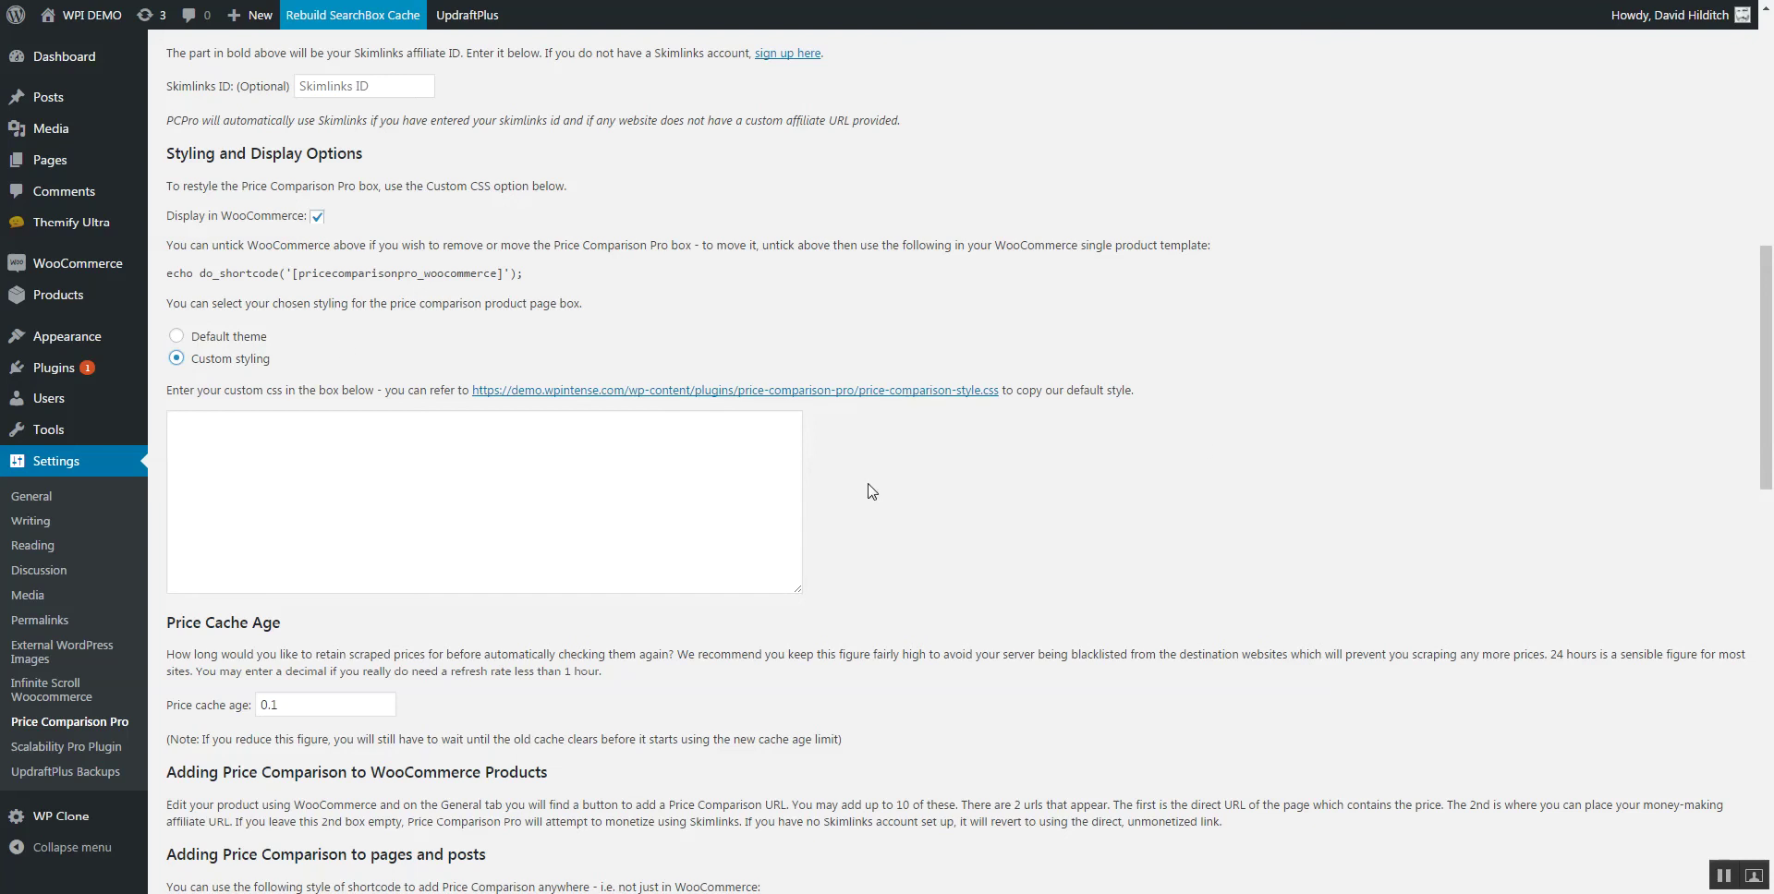
left_click(181, 340)
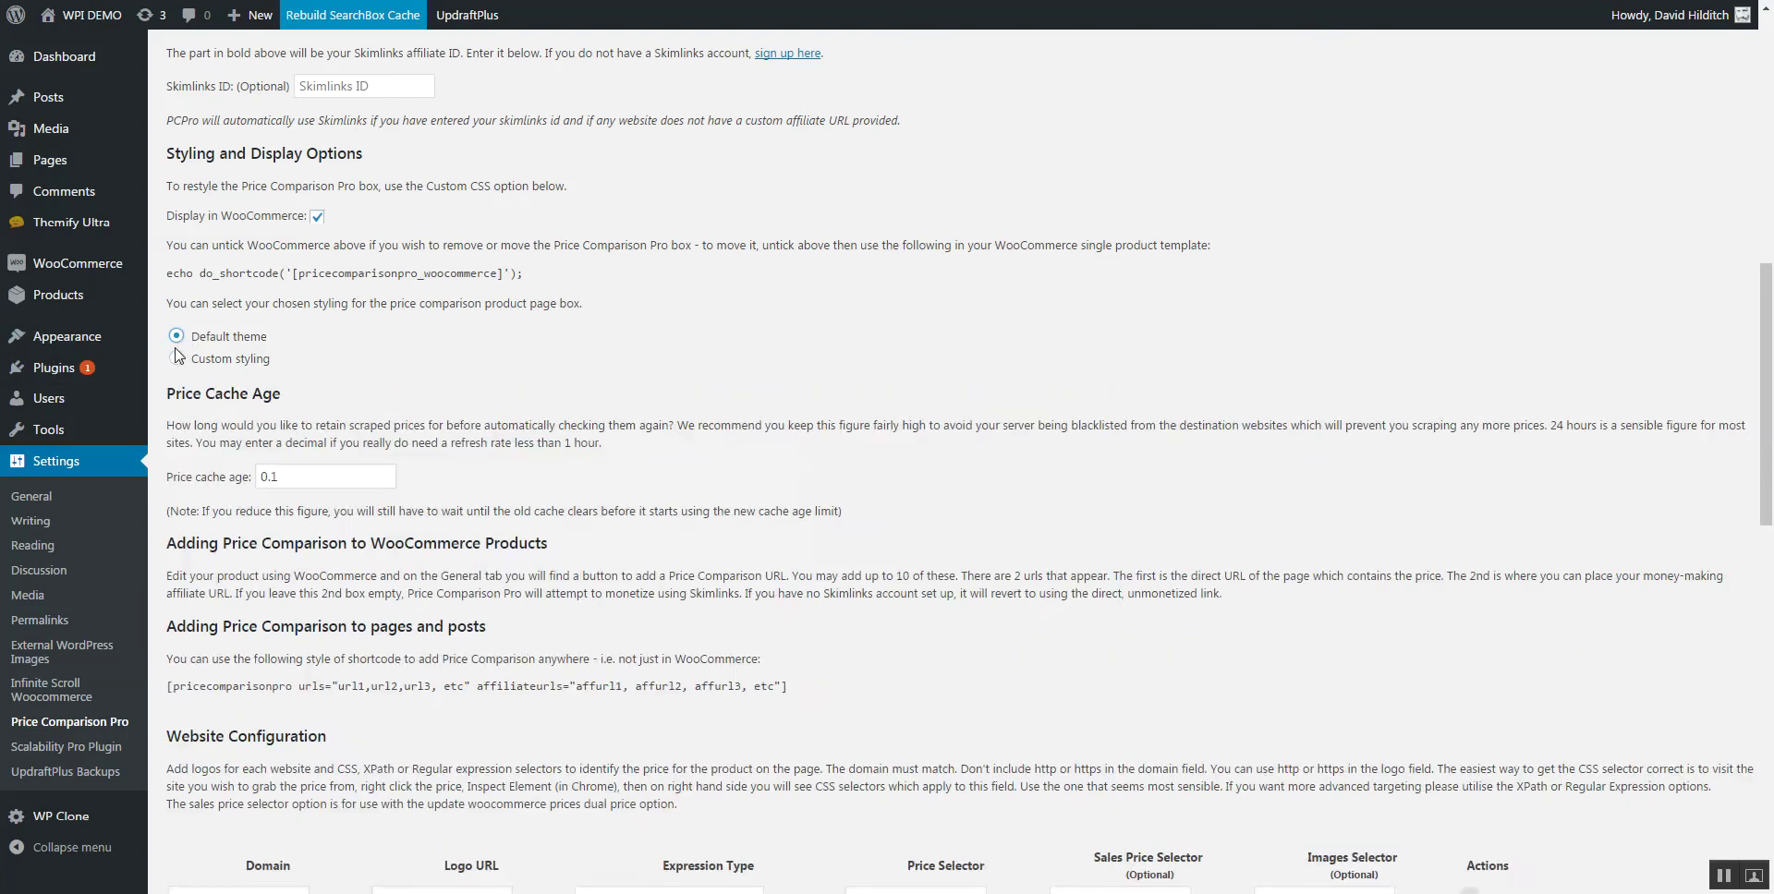
left_click(176, 360)
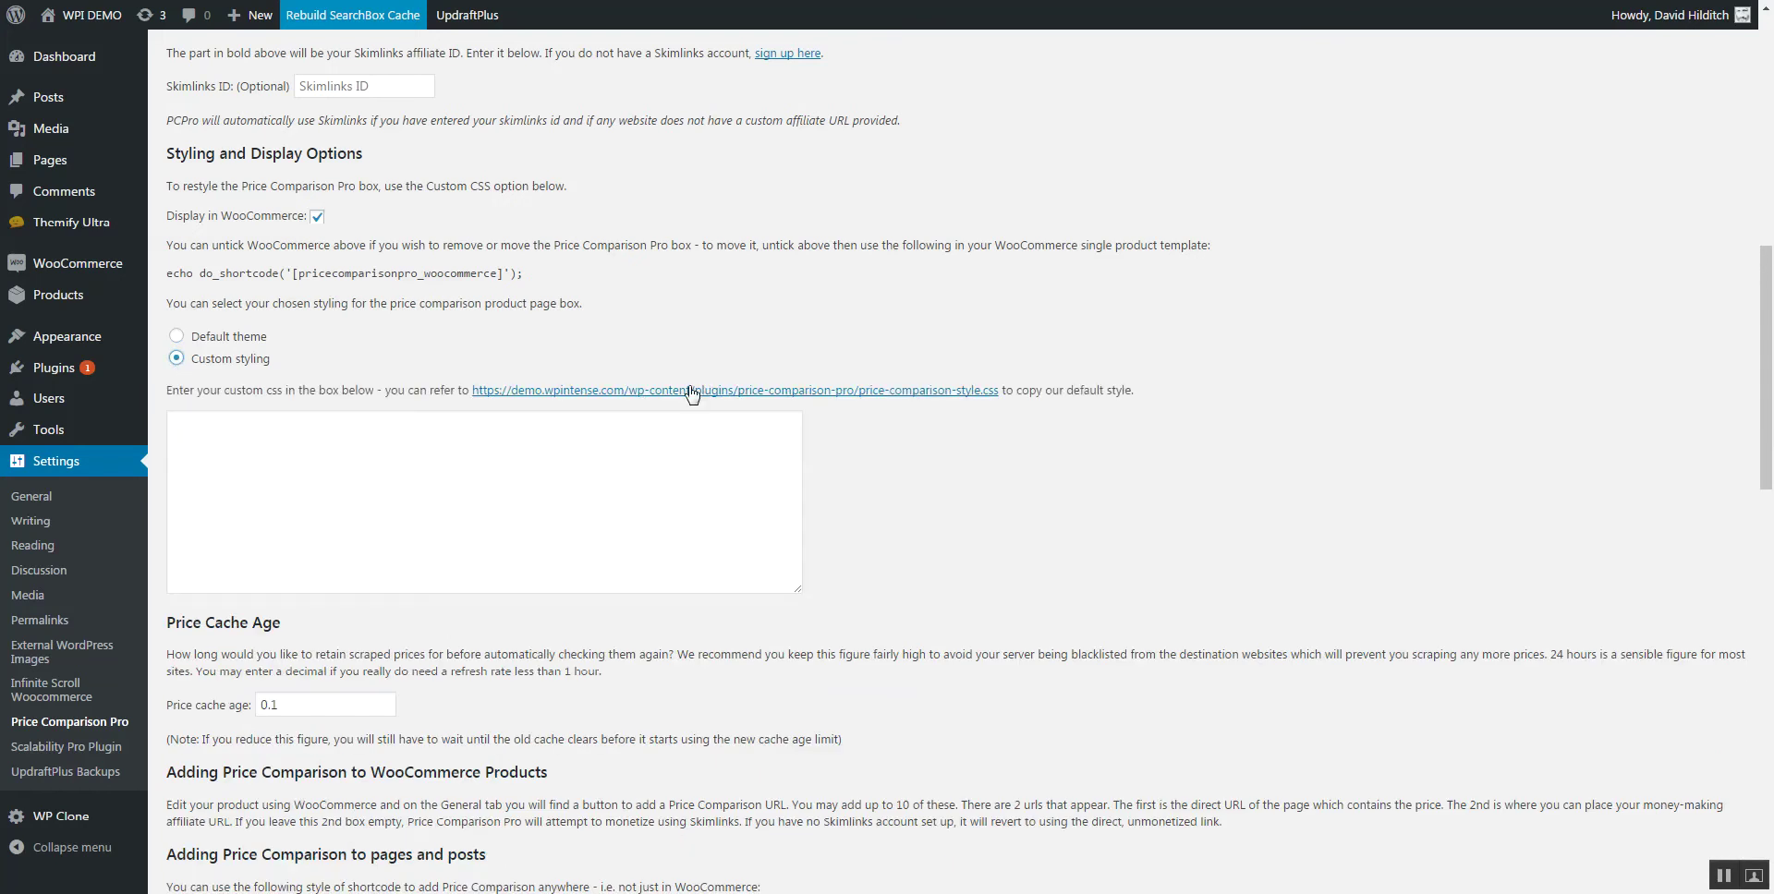
Open the linked default stylesheet price-comparison-style.css and look through its rules to the end.
right_click(787, 395)
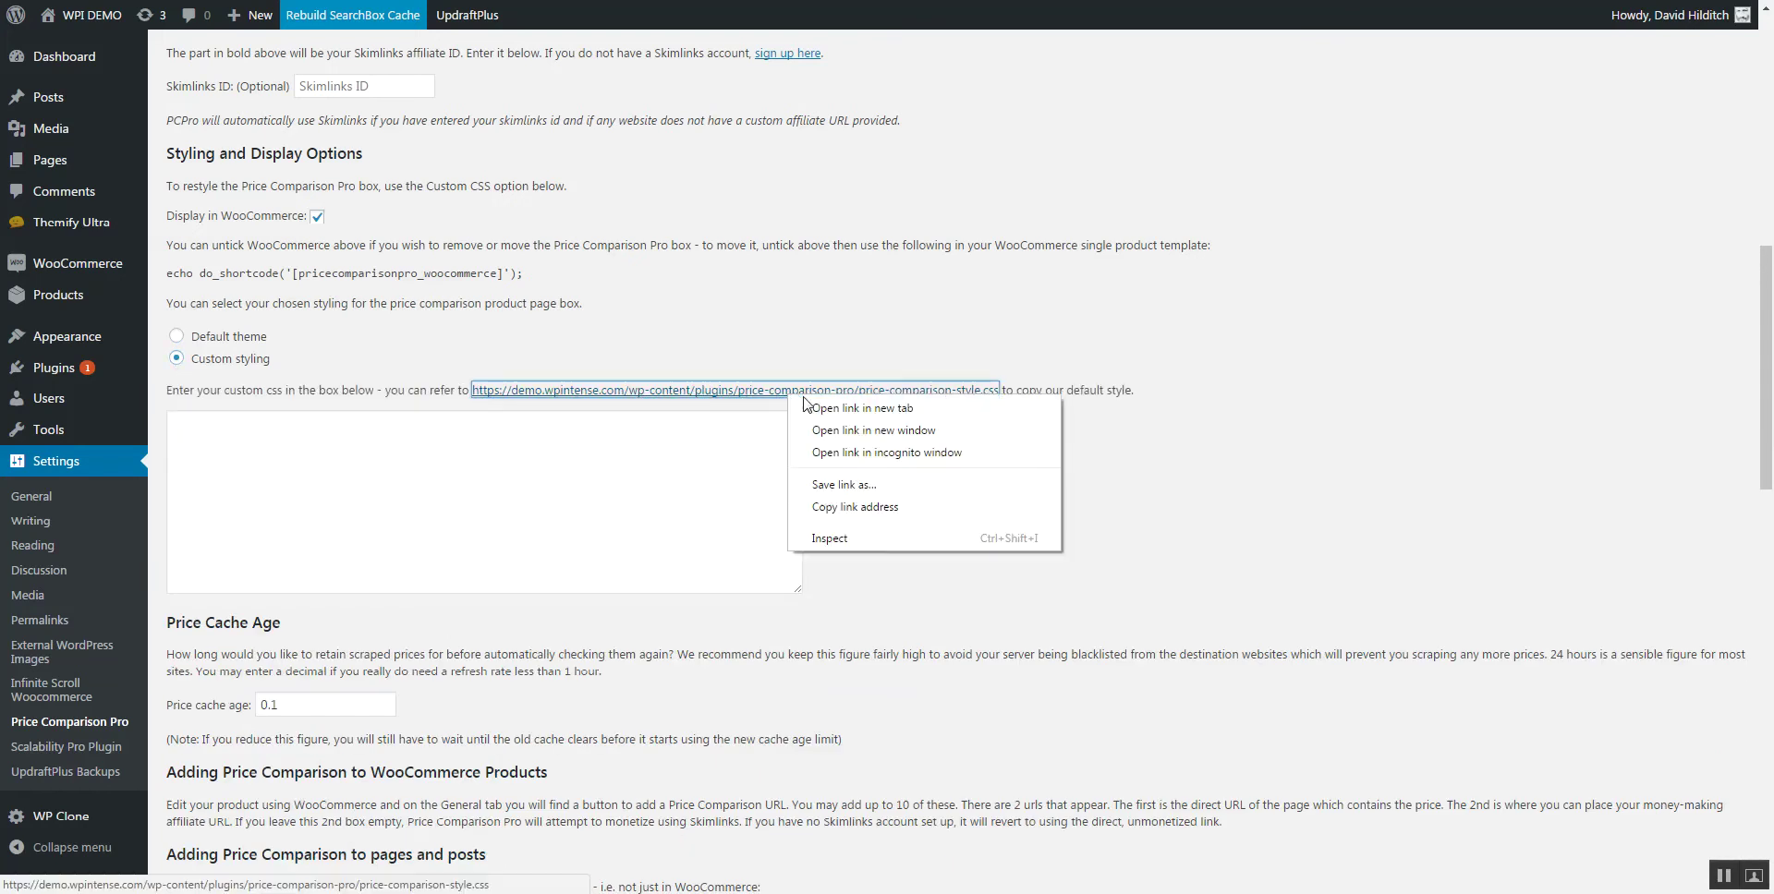
left_click(868, 506)
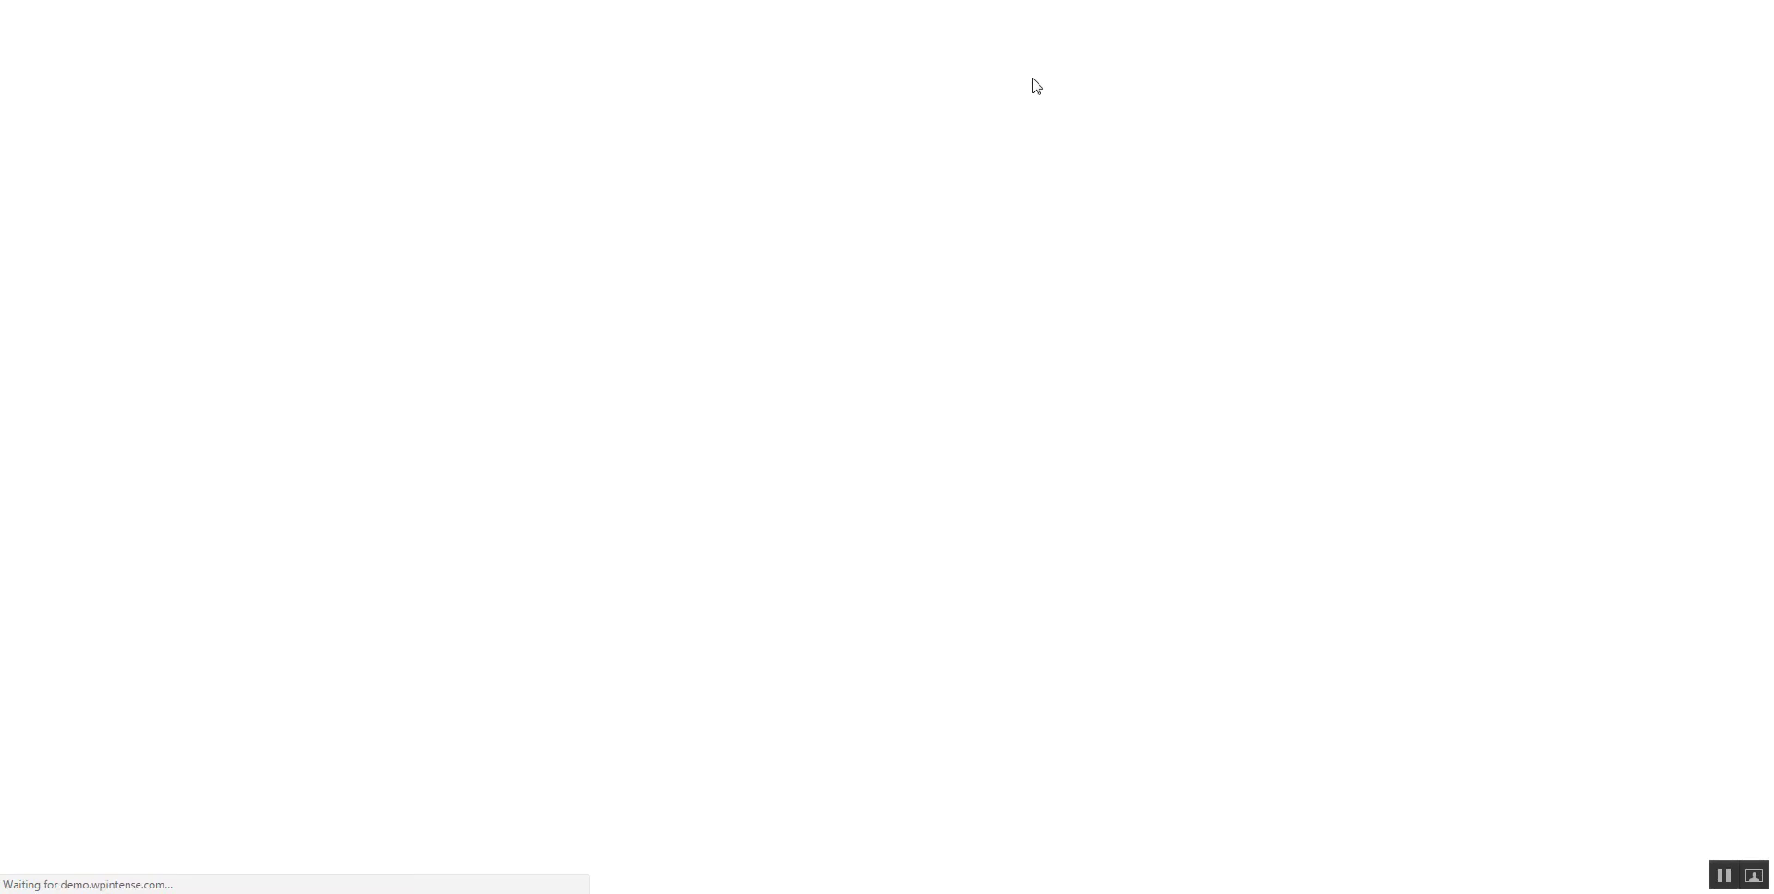
mouse_move(1766, 180)
left_mouse_down()
mouse_move(1767, 716)
mouse_move(1766, 180)
left_mouse_up()
key("End")
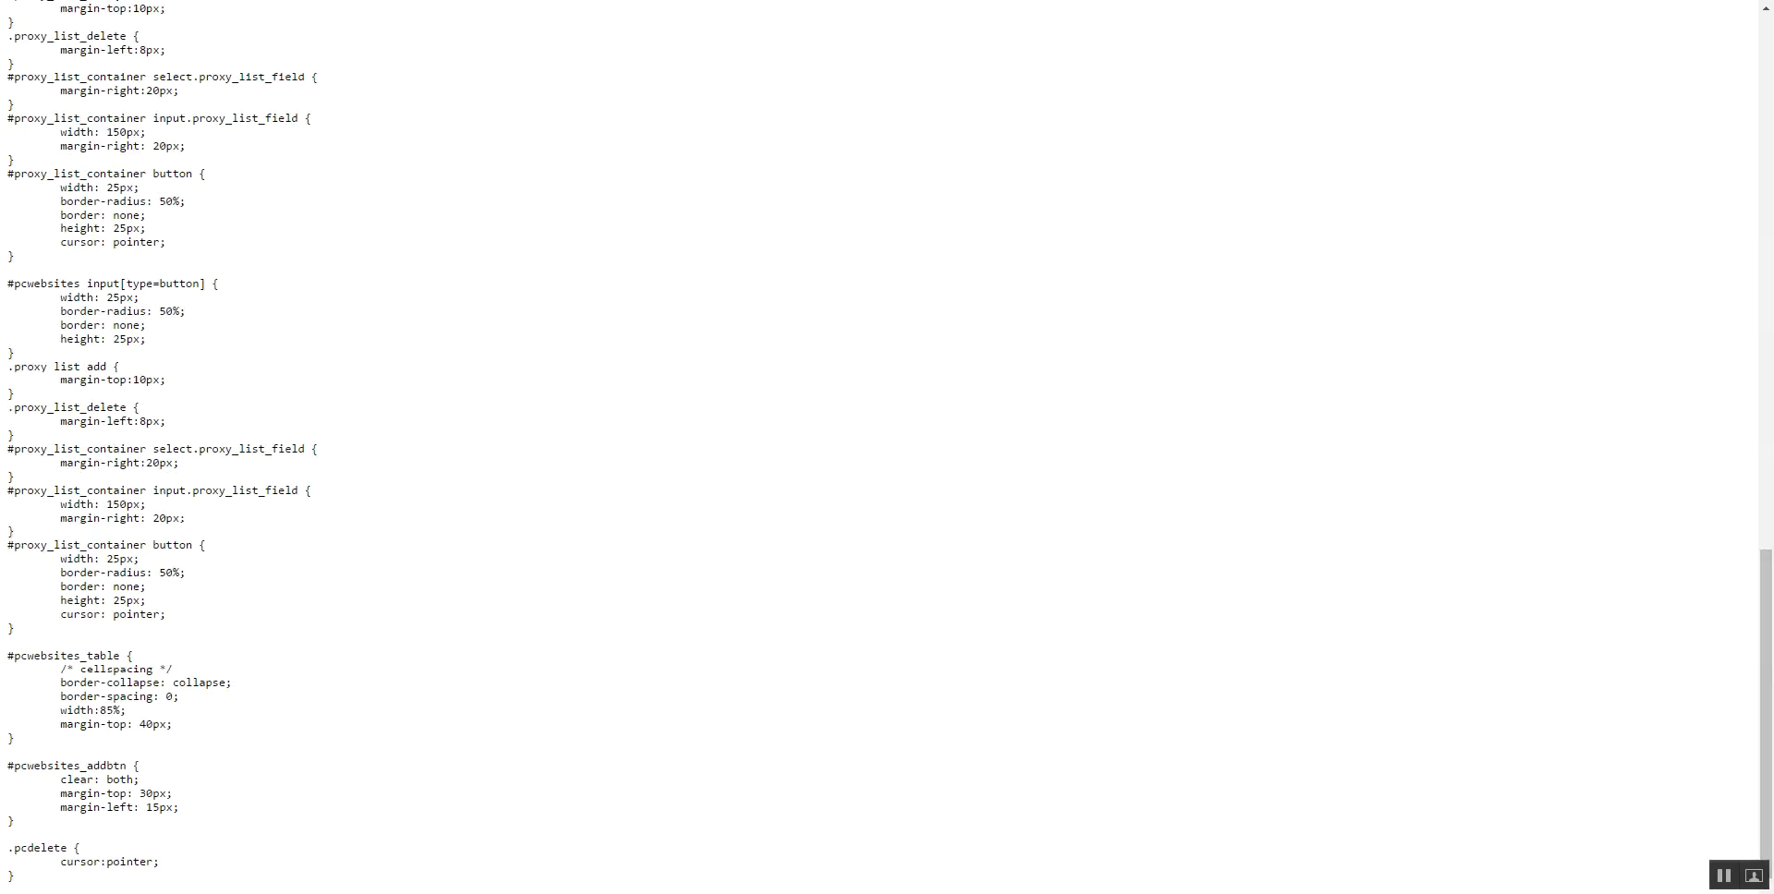
key("alt+Left")
Switch the price comparison box styling back to the Default theme.
left_click(260, 454)
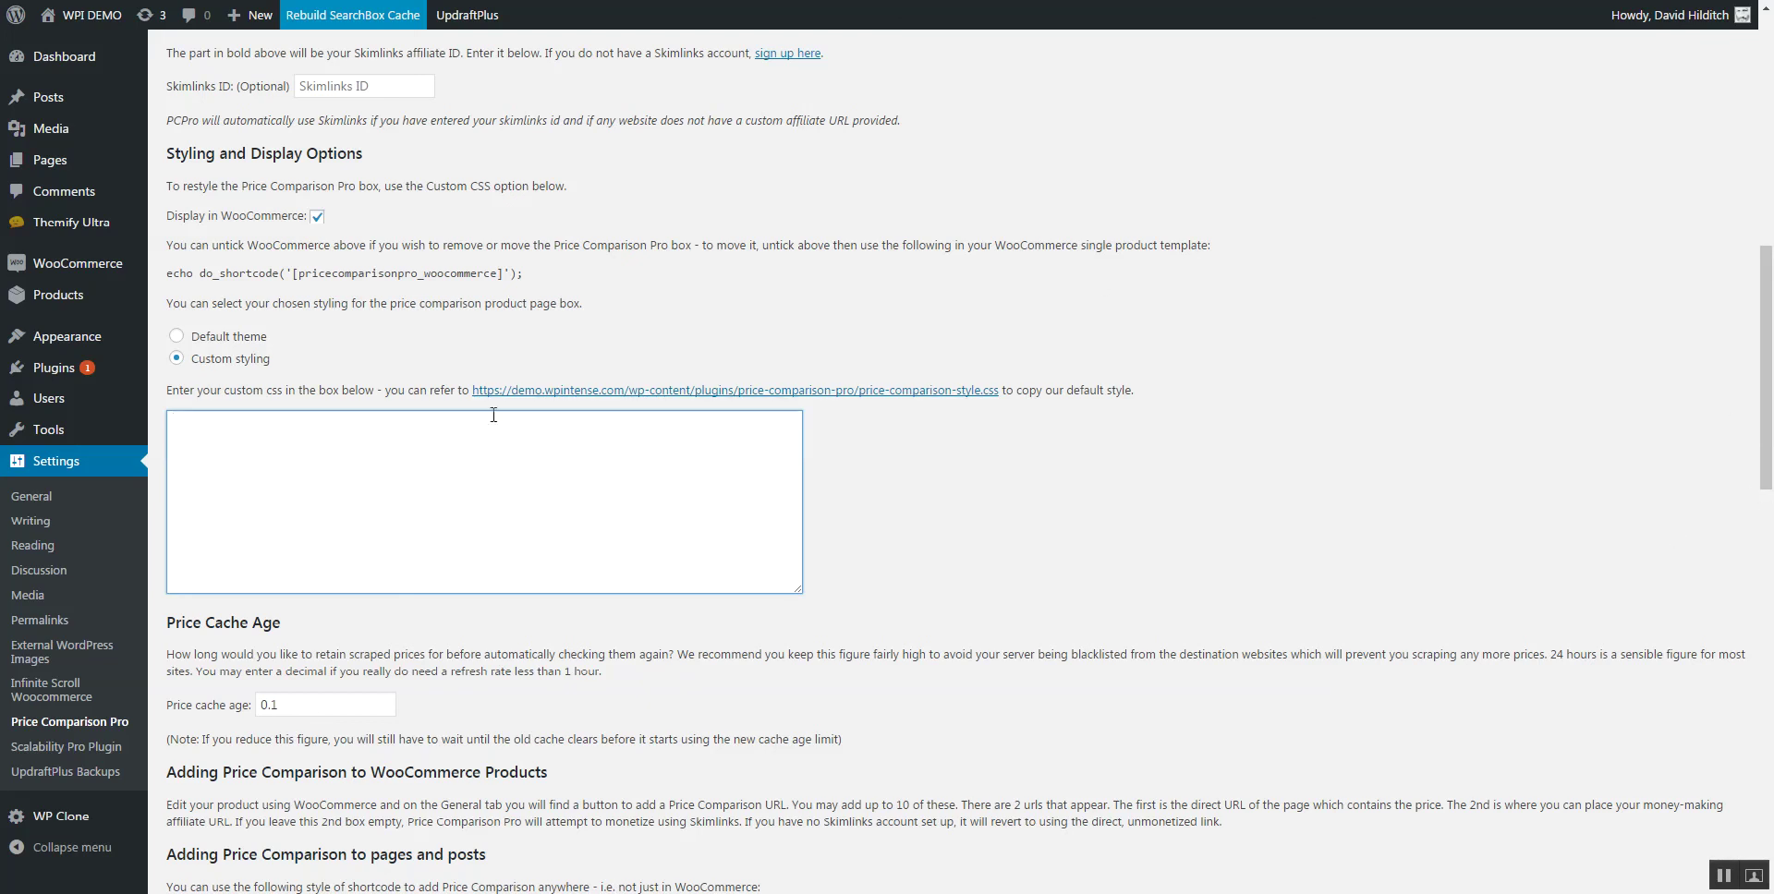
left_click(176, 336)
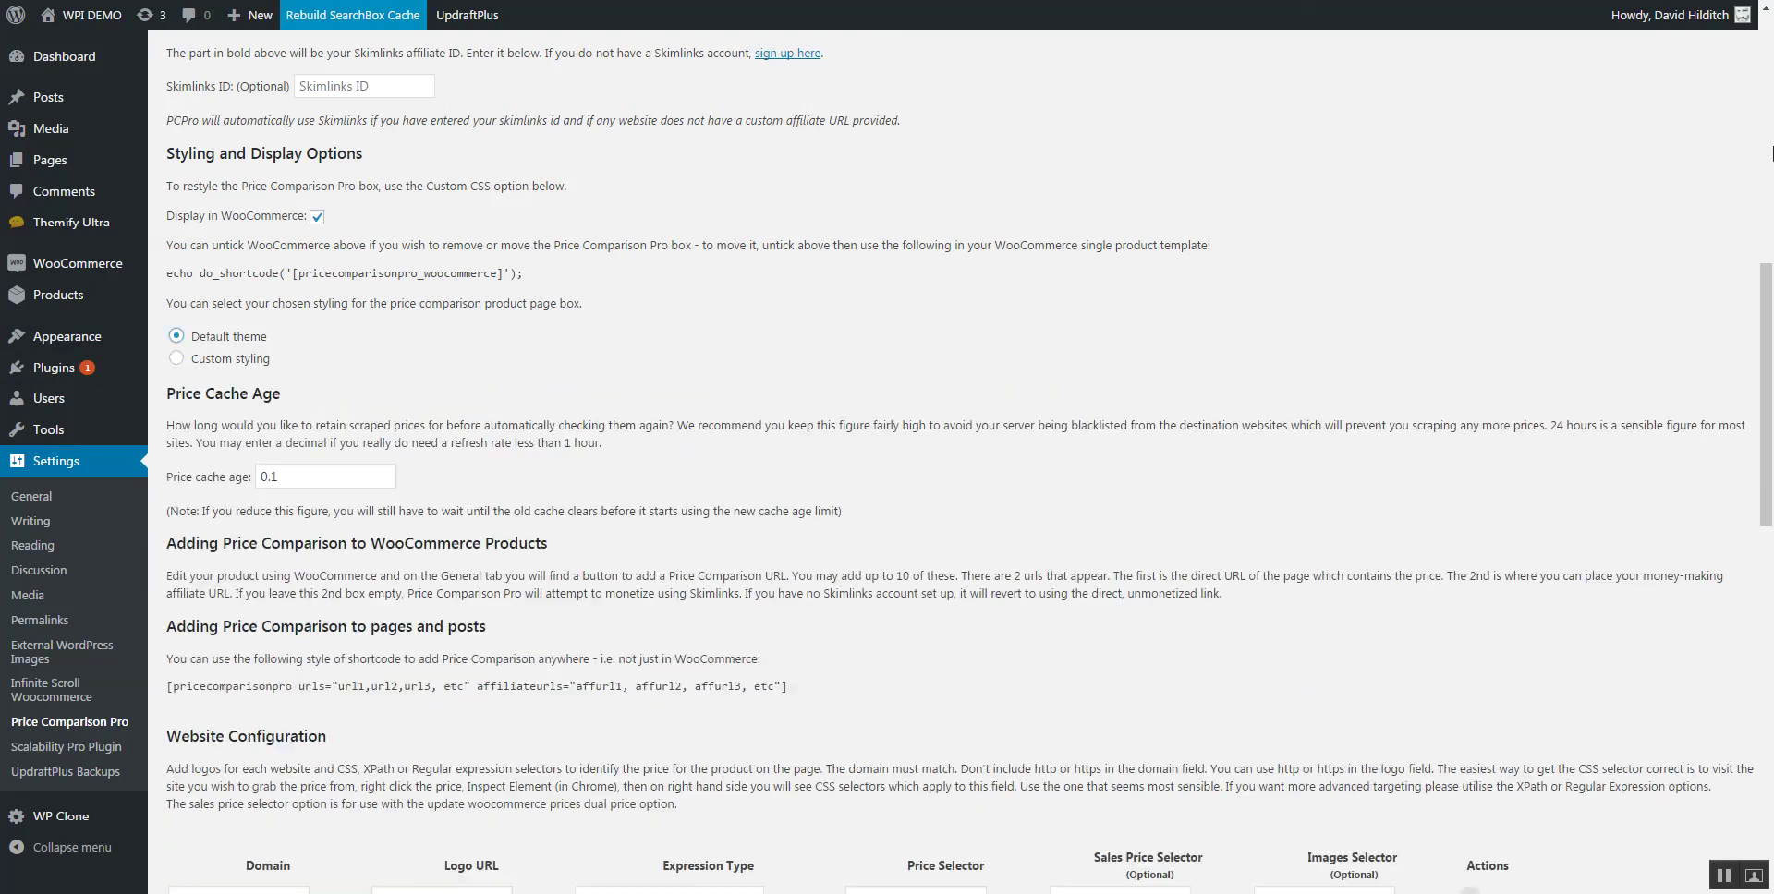
left_click_drag(1764, 163, 1760, 776)
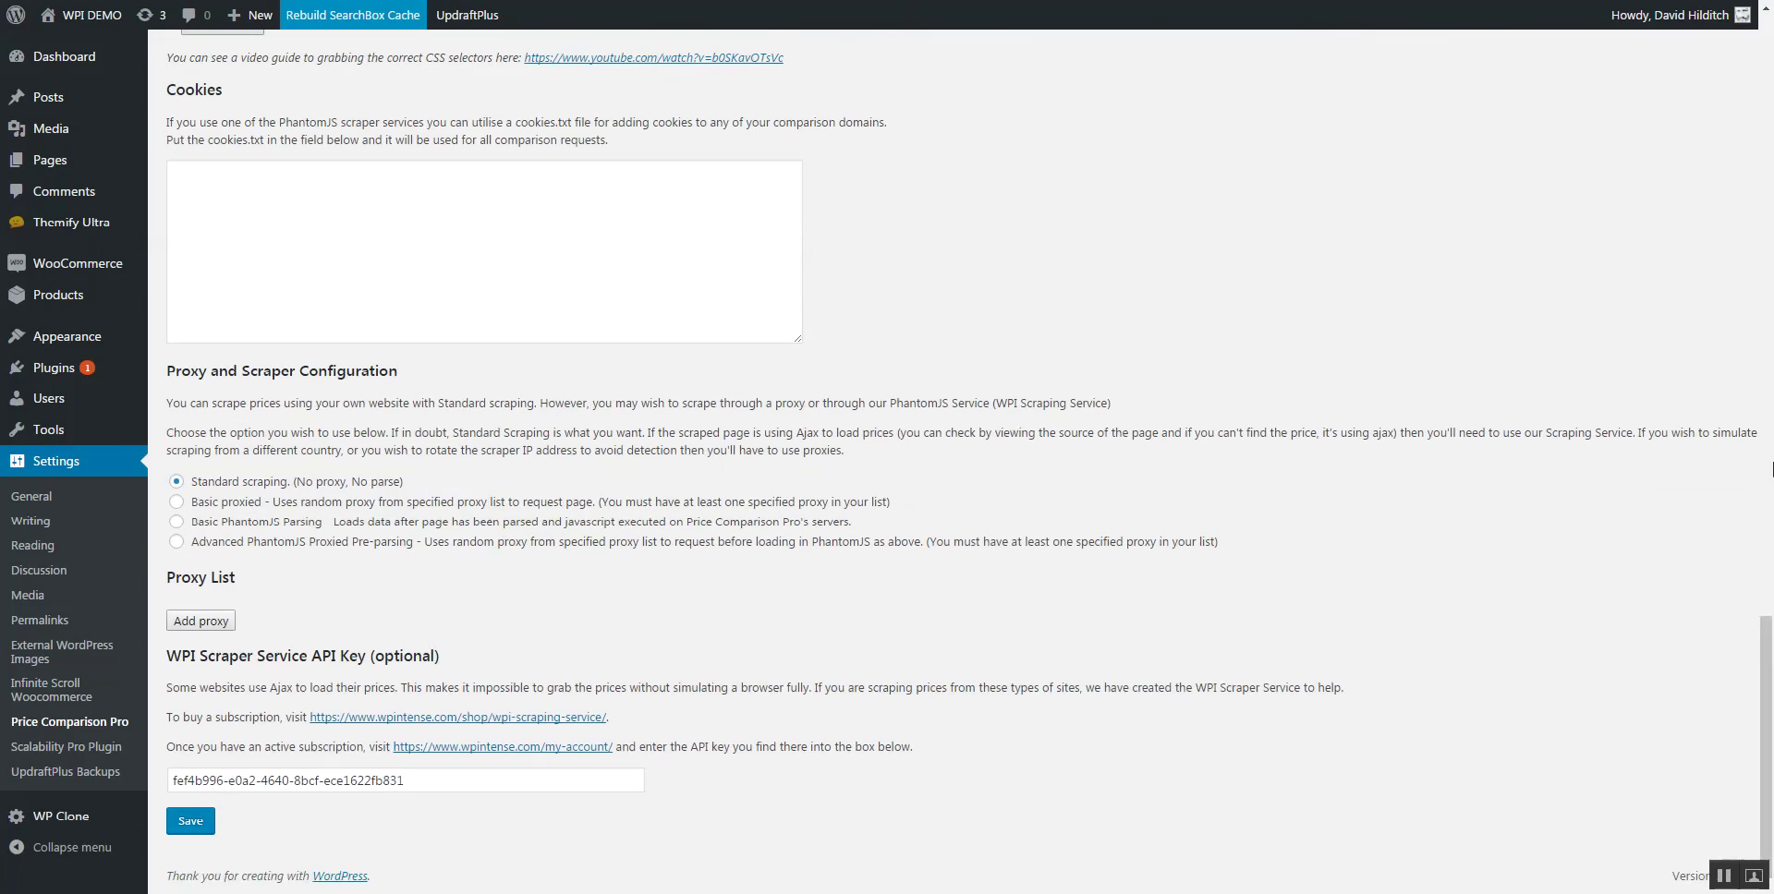
scroll(1771, 388, "up", 20)
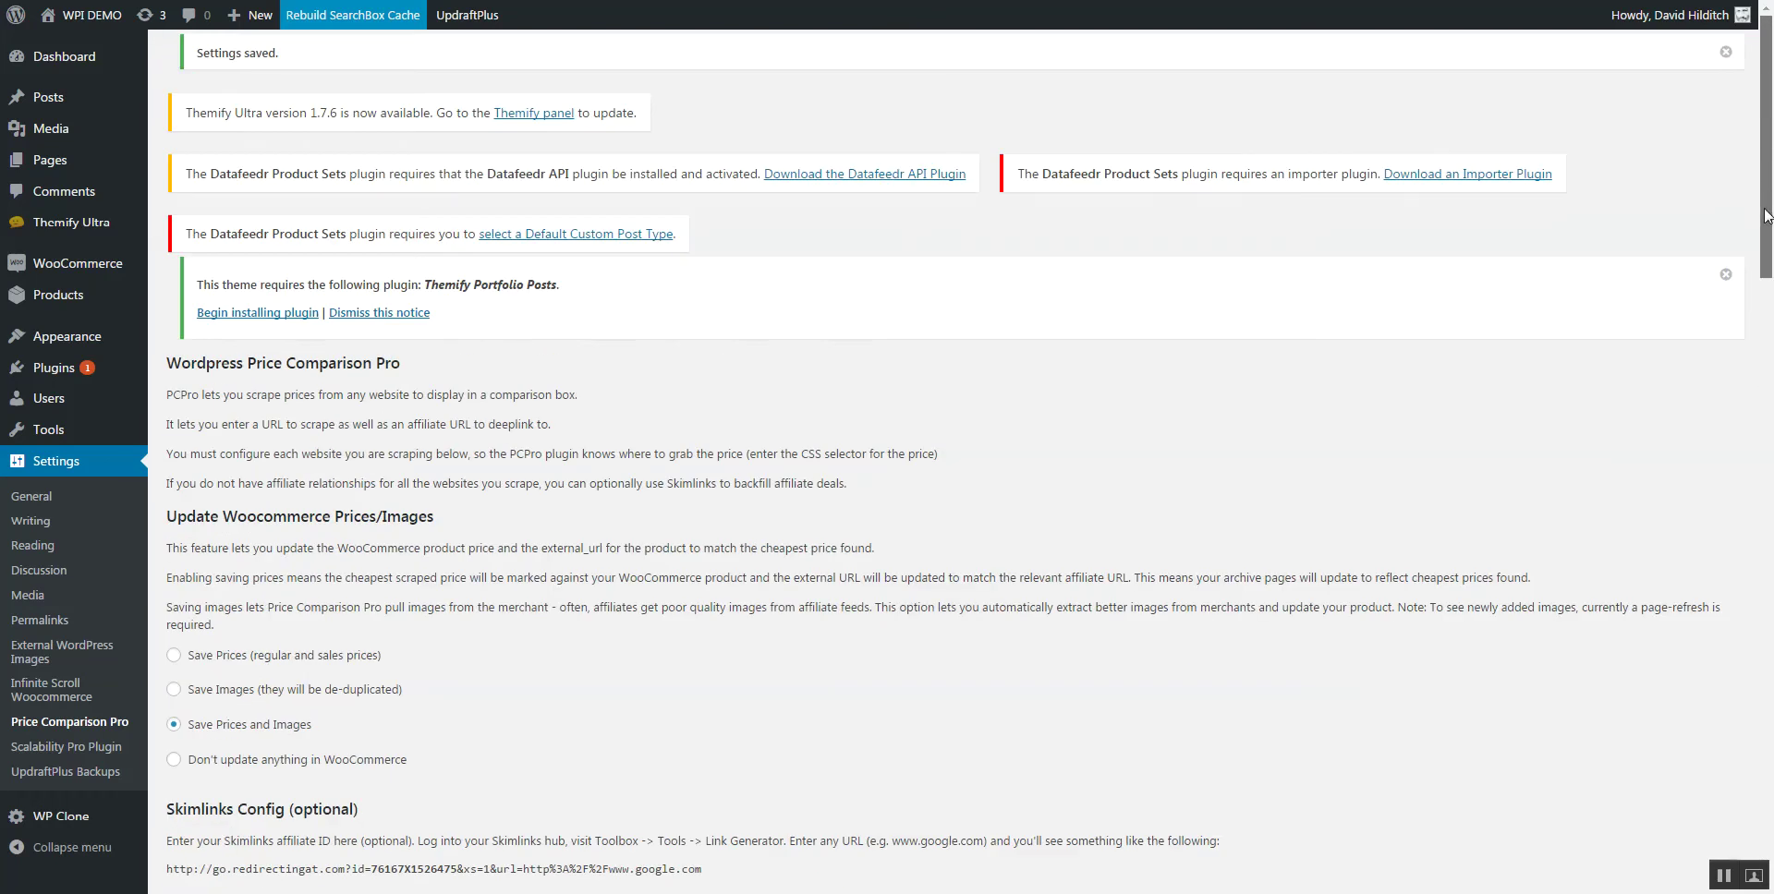
left_click_drag(1765, 215, 1769, 845)
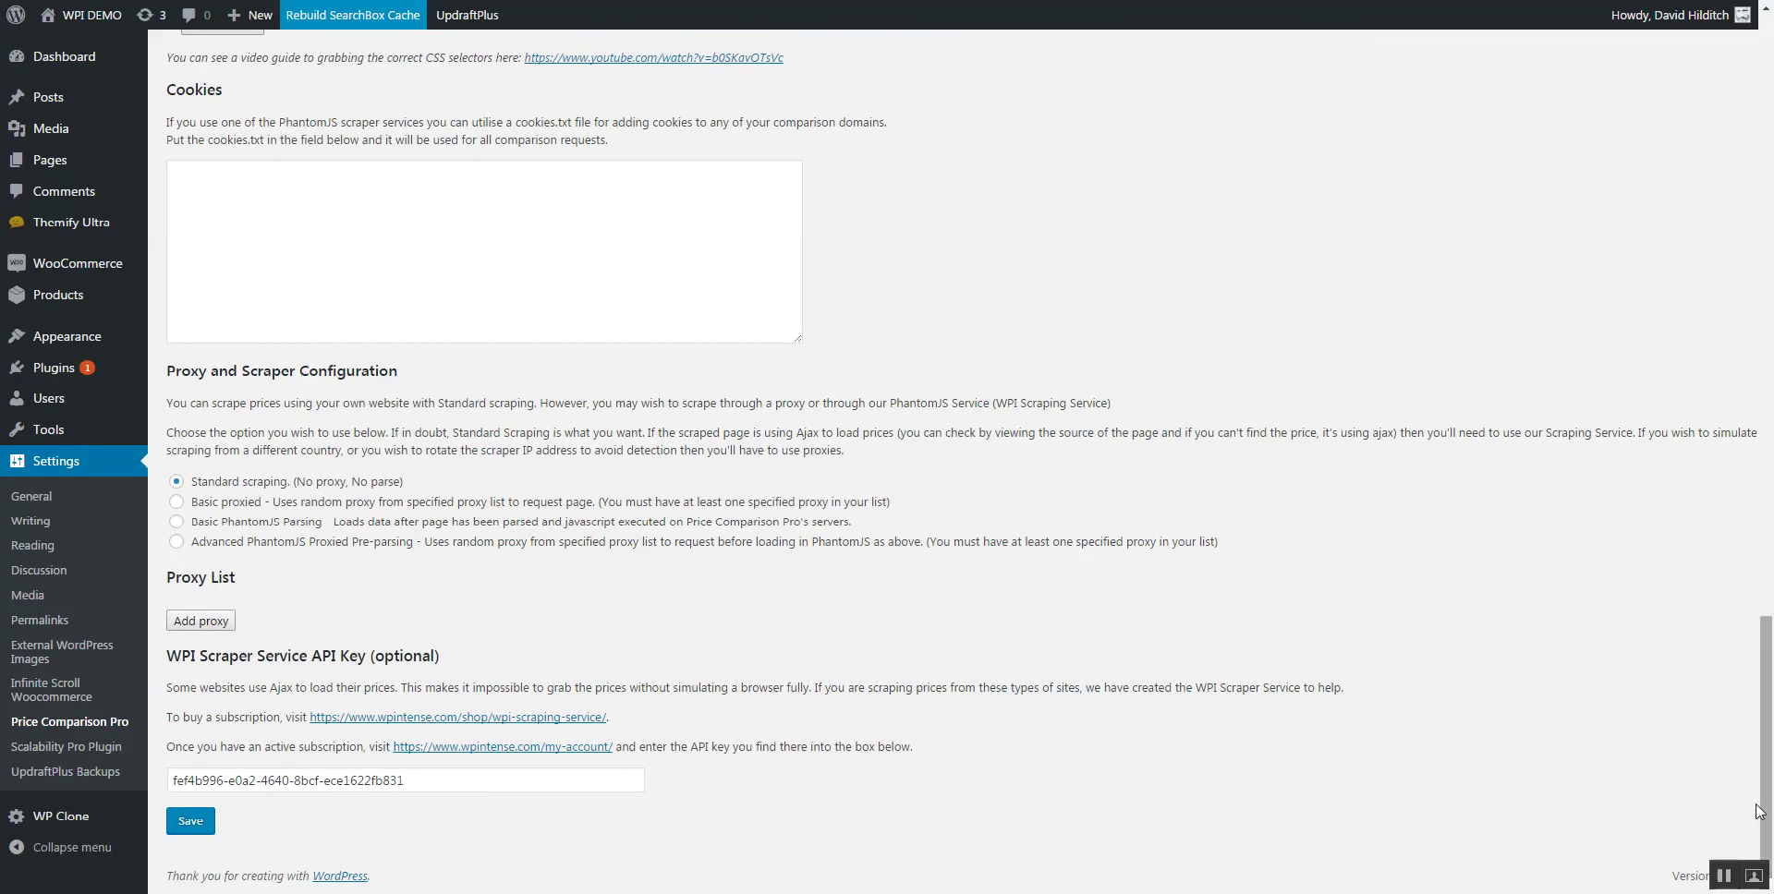